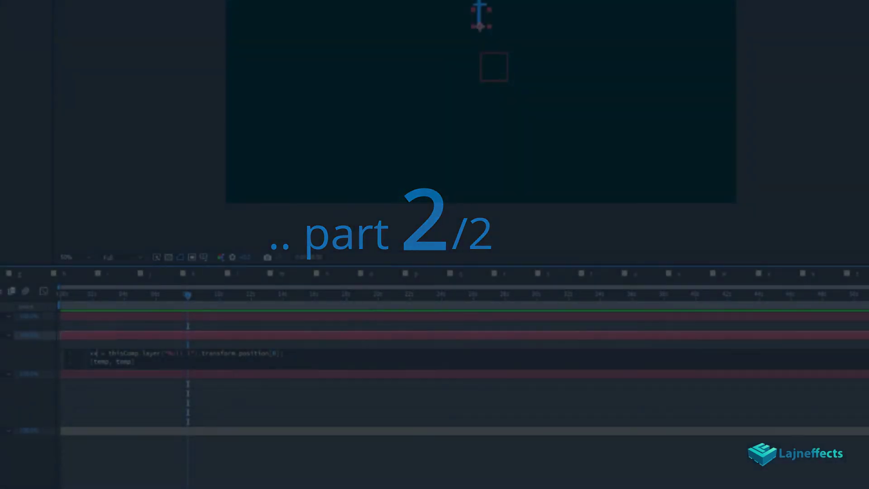
Add a yy line using position[1] below the xx line of the result's Position expression
left_click_drag(284, 353, 89, 352)
key("ctrl+c")
key("End")
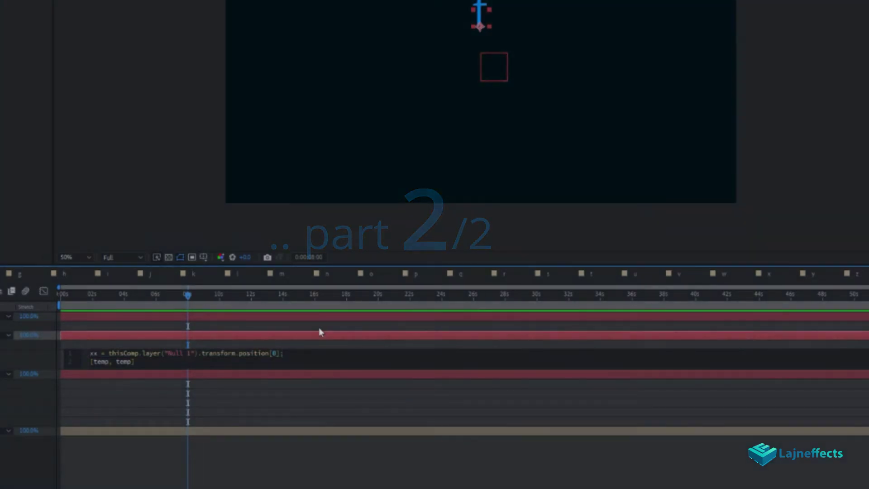
key("Return")
key("ctrl+v")
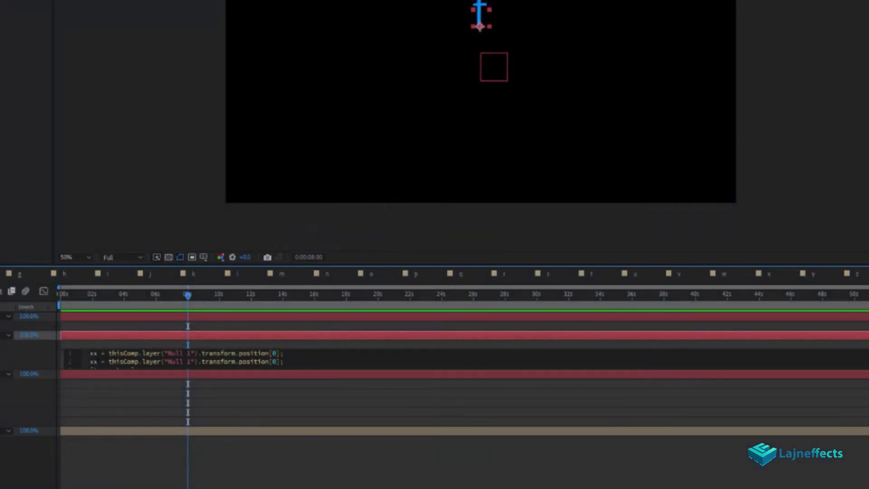
double_click(93, 361)
type("yy")
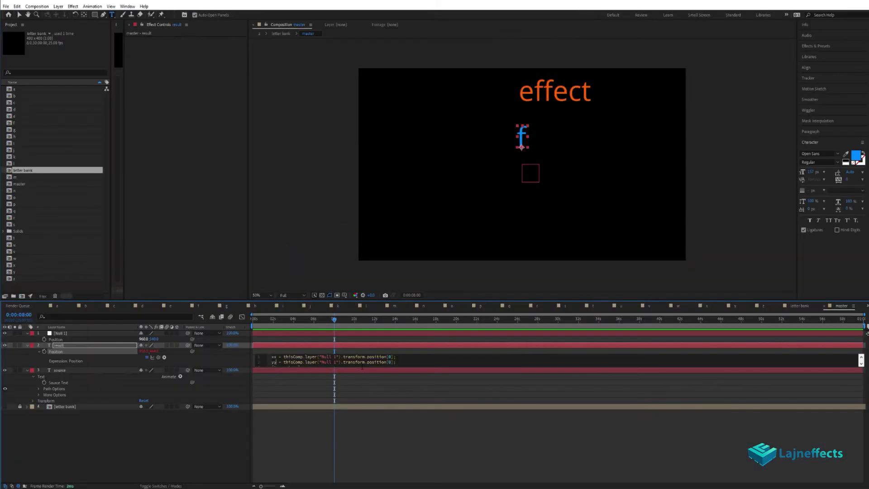
left_click_drag(367, 367, 367, 416)
double_click(390, 362)
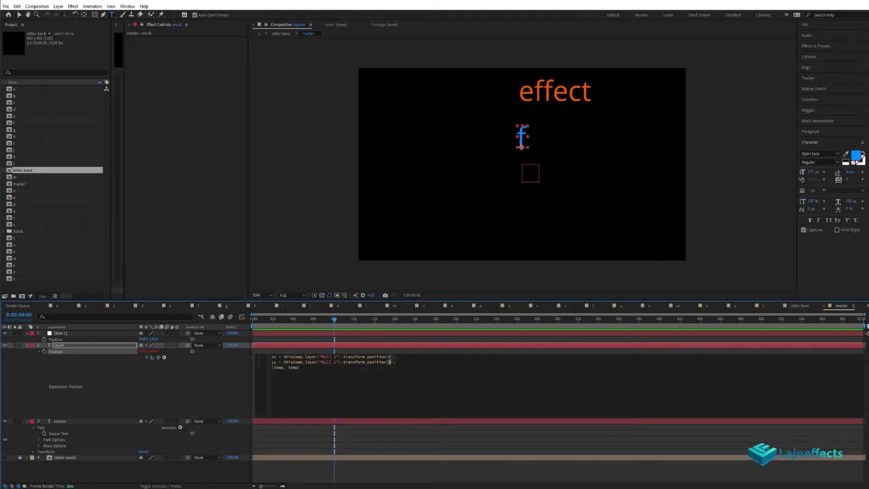
type("1")
Make the expression return [xx, yy], commit it, and move Null 1 to the bottom of the stack
double_click(278, 367)
type("xx")
double_click(288, 367)
type("yy")
left_click(316, 473)
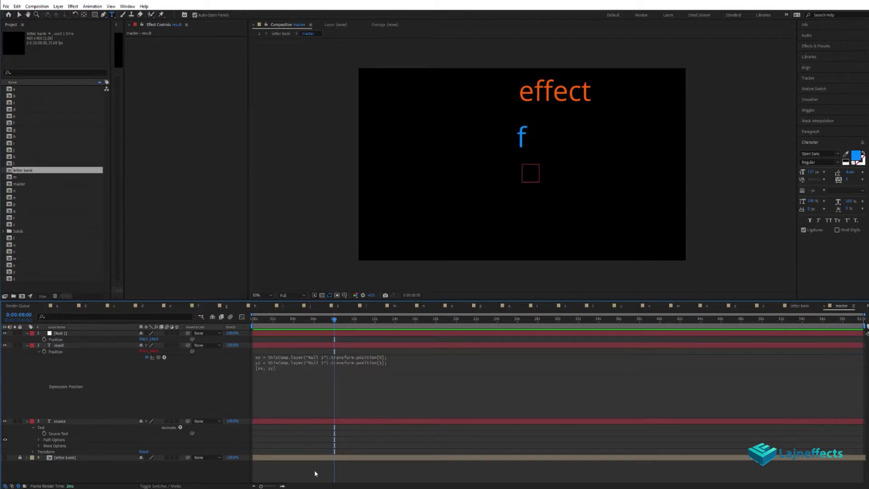
left_click_drag(59, 335, 61, 461)
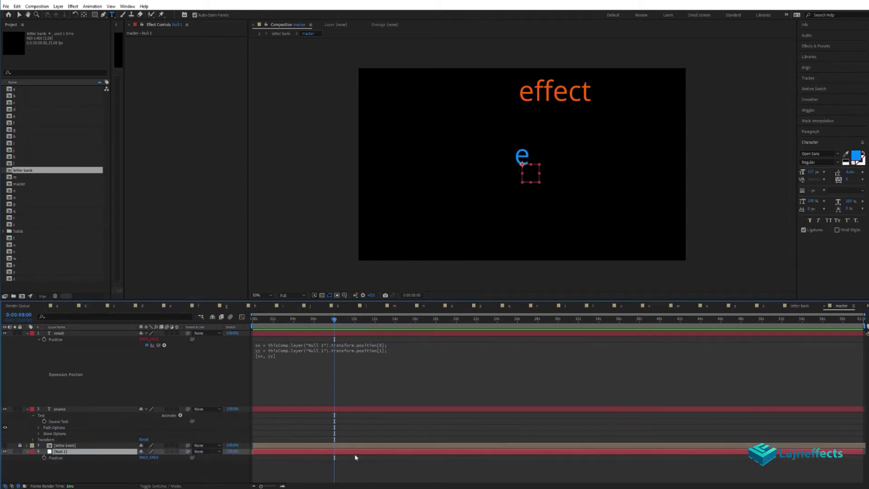
Drag Null 1 toward the left of the frame so the blue e follows it
key("v")
left_click_drag(533, 181, 402, 172)
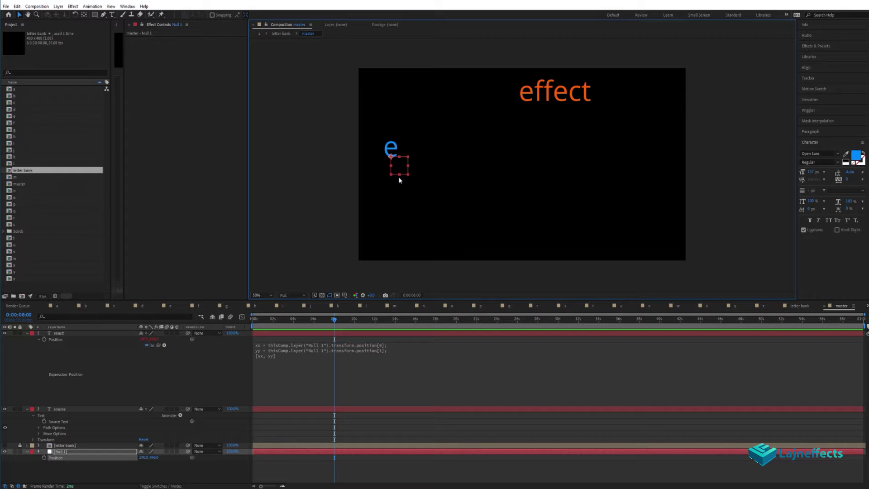
left_click(374, 474)
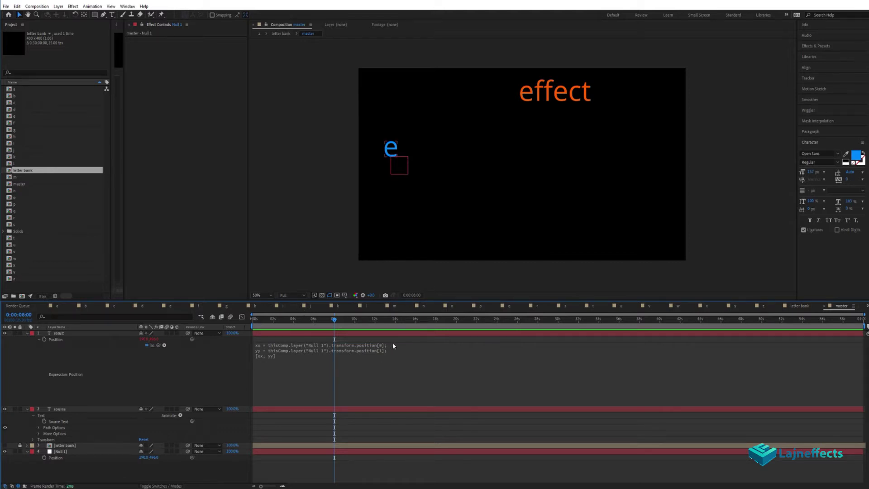
Change the result's Position expression to return [xx+(index*200), yy]
left_click(281, 333)
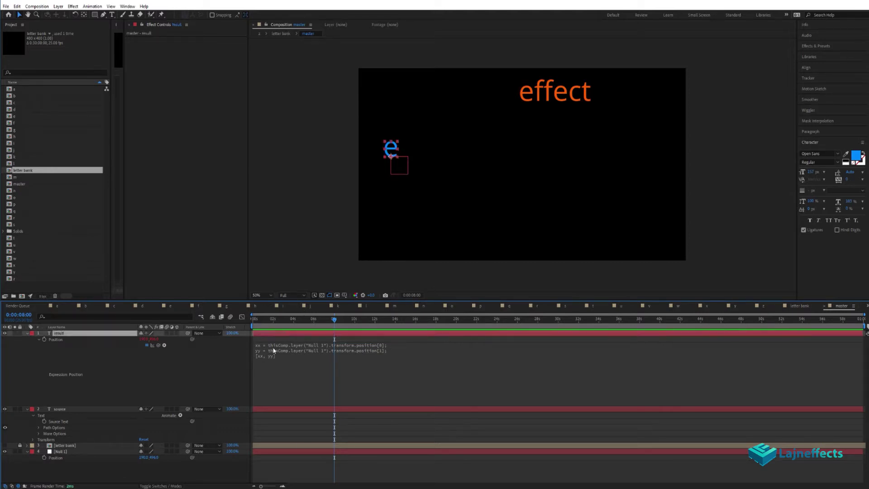
left_click(265, 356)
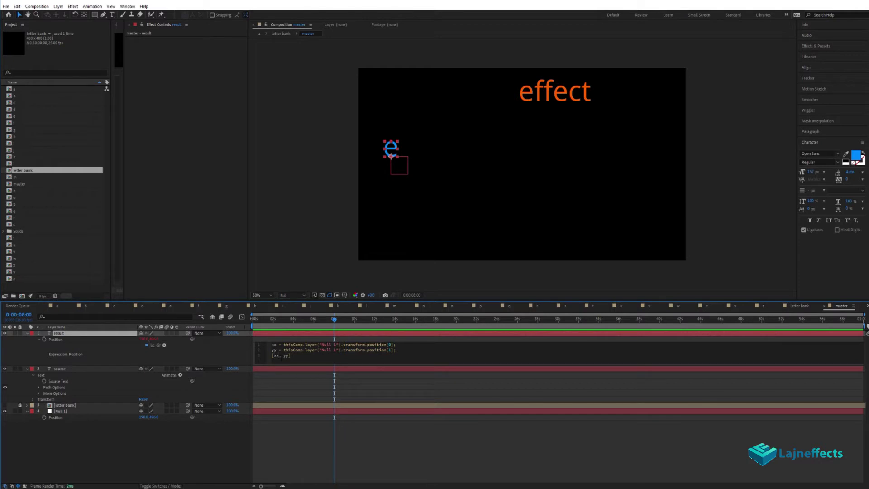
type("-")
type("(")
type("index*")
type("200")
left_click(310, 451)
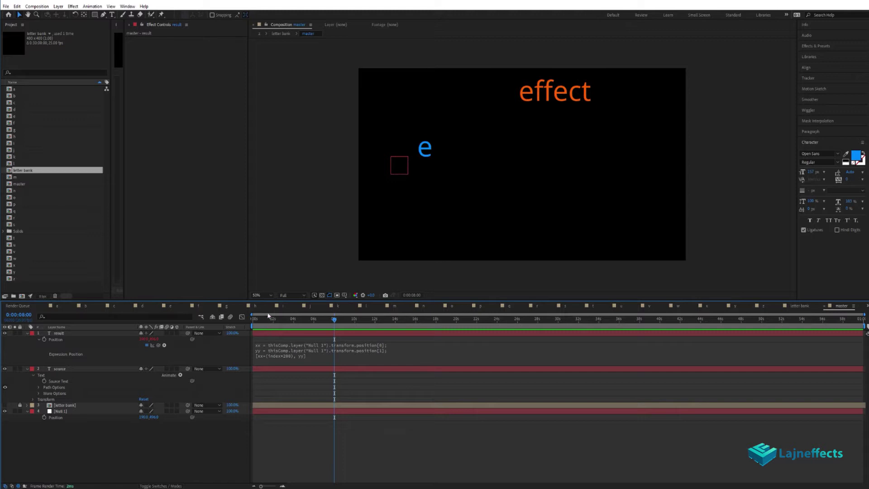
Duplicate the result layer to check the copies spell effect, then select result 2 through 6
left_click_drag(271, 300, 271, 245)
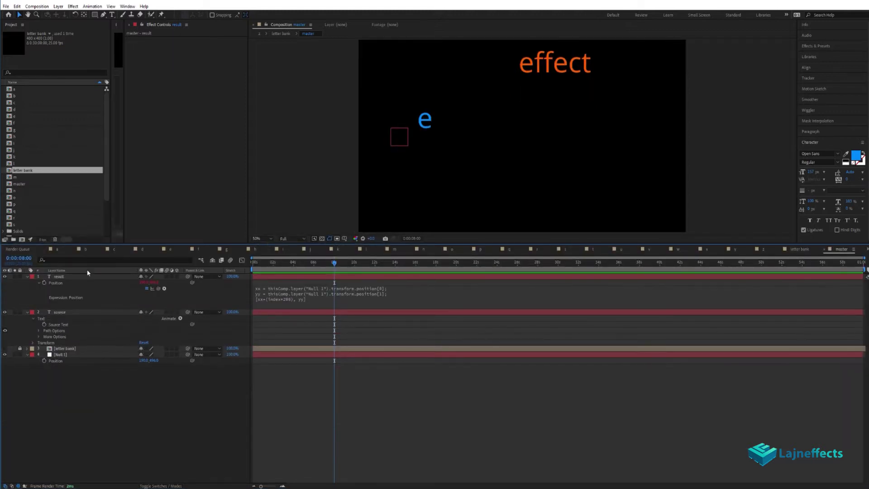
left_click(95, 276)
left_click(283, 381)
left_click(274, 276)
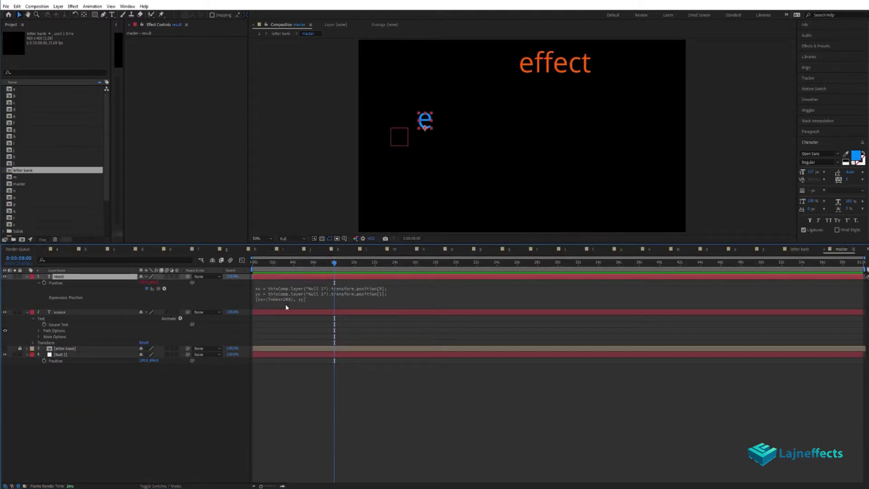
key("ctrl+d")
key("ctrl+d")
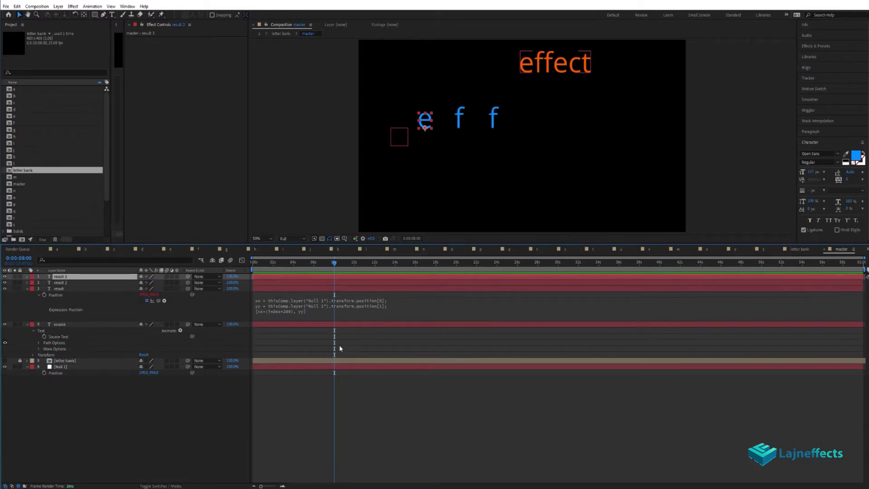
key("ctrl+d")
key("ctrl+d")
key("ctrl+d")
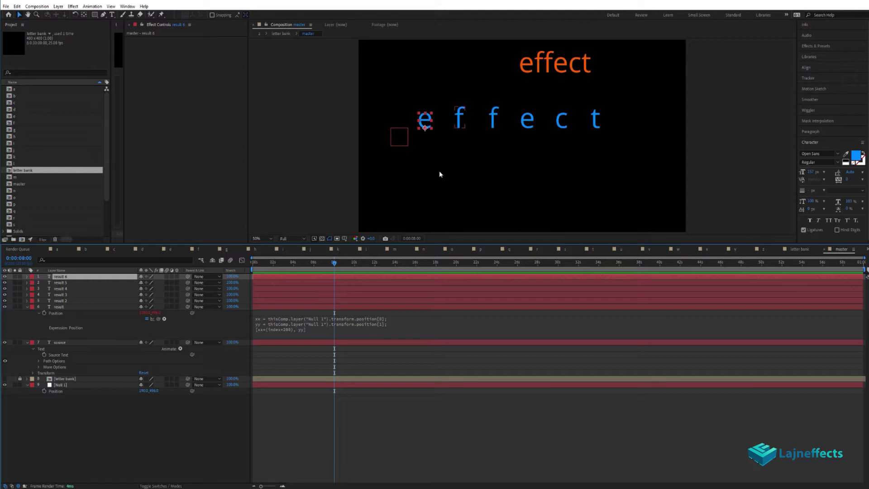
left_click(301, 403)
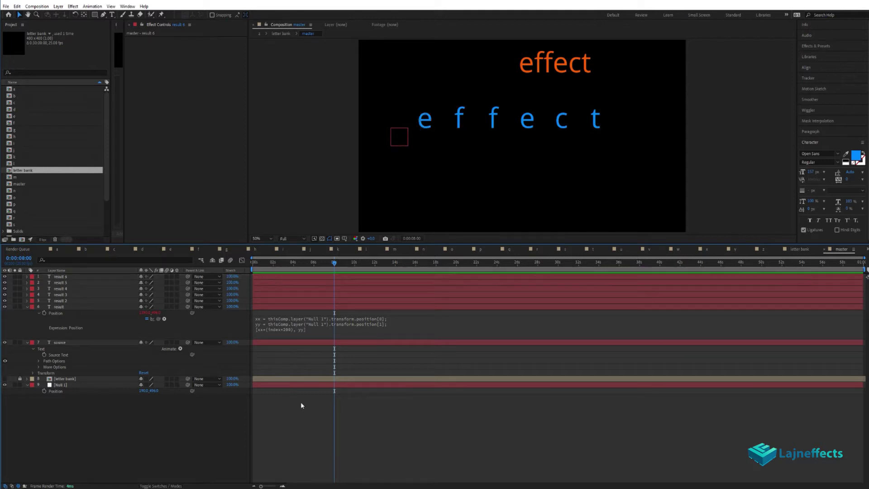
left_click(64, 276)
left_click(61, 300, "shift")
Delete the duplicate result layers and leave the position expression editor
key("Delete")
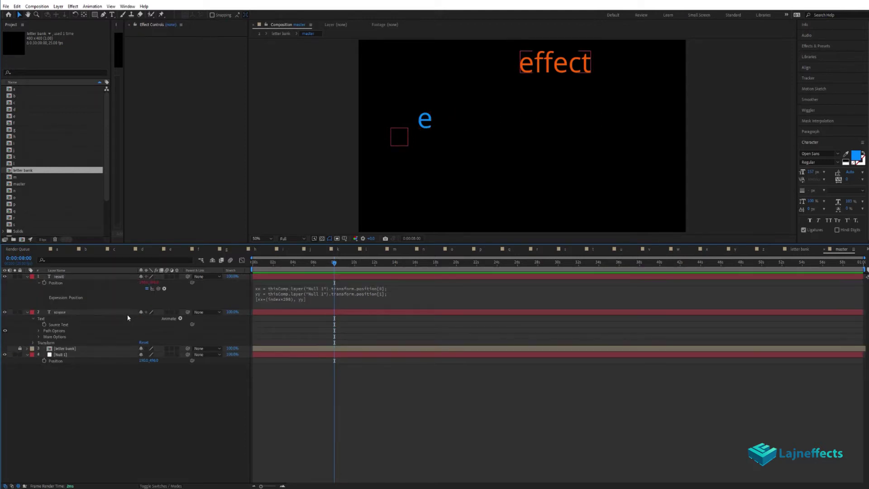
left_click(282, 300)
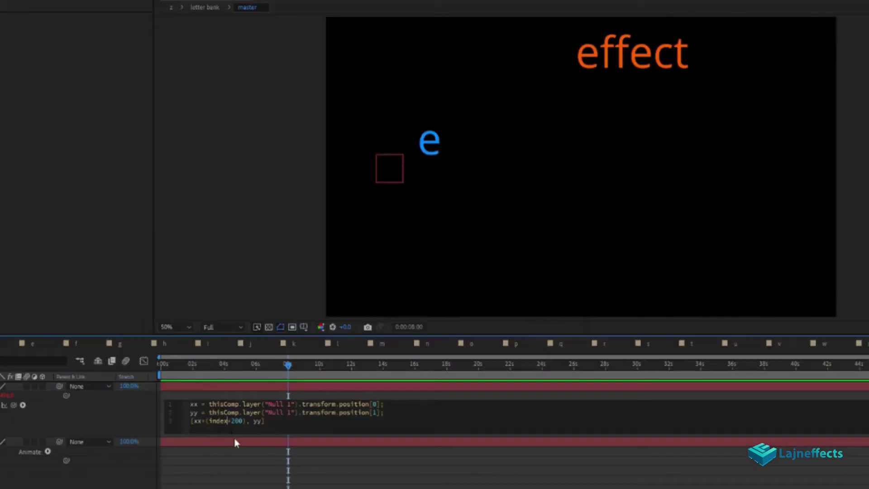
left_click(300, 312)
key("KP_Enter")
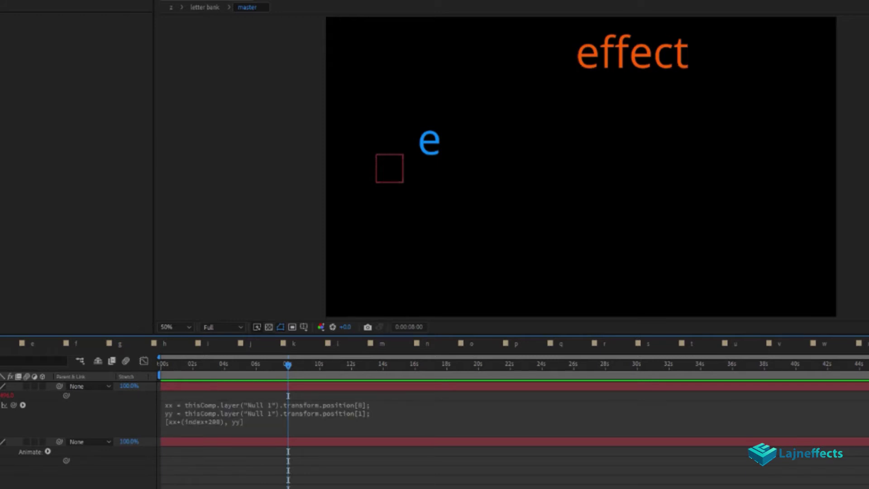
Add a Slider Control effect to Null 1 and rename it
right_click(69, 102)
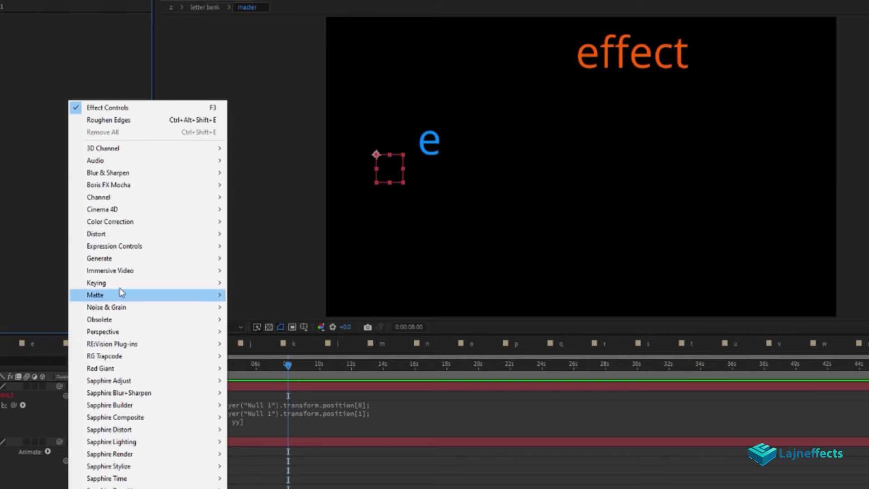
mouse_move(134, 251)
left_click(317, 331)
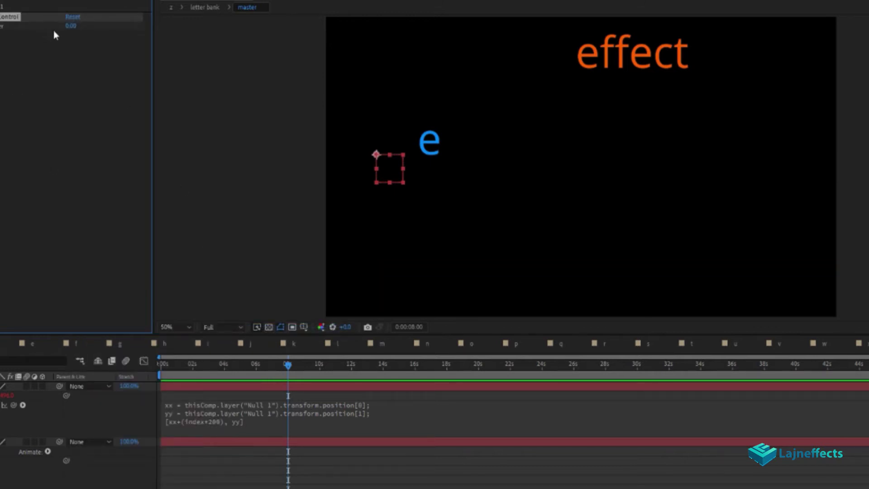
key("Return")
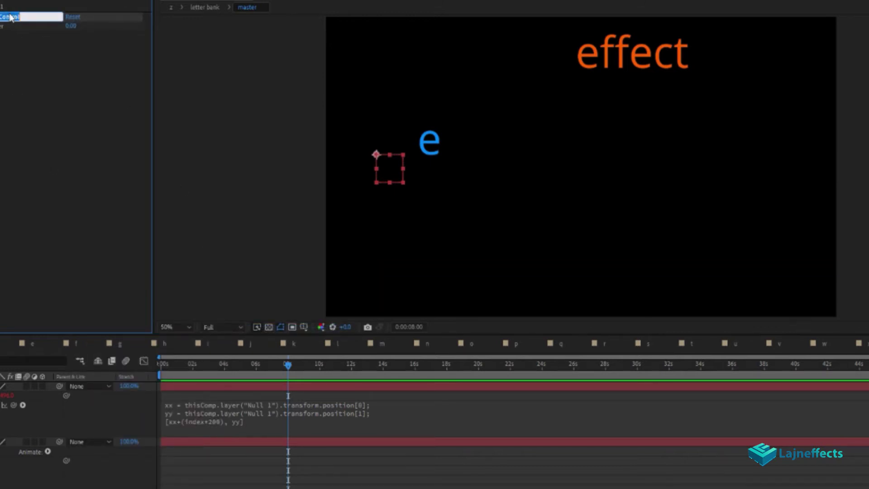
key("BackSpace")
key("Return")
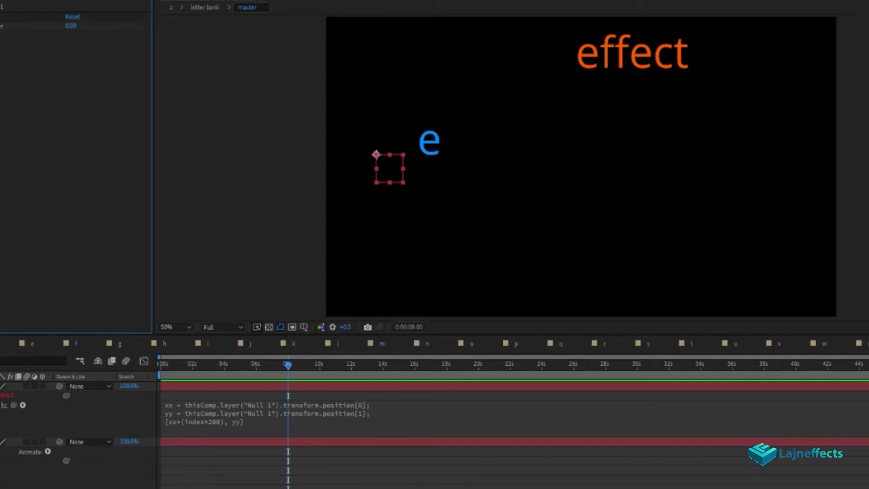
Build the Position expression [xx+((index-1)*200+sep), yy], linking sep to Null 1's slider
left_click(376, 420)
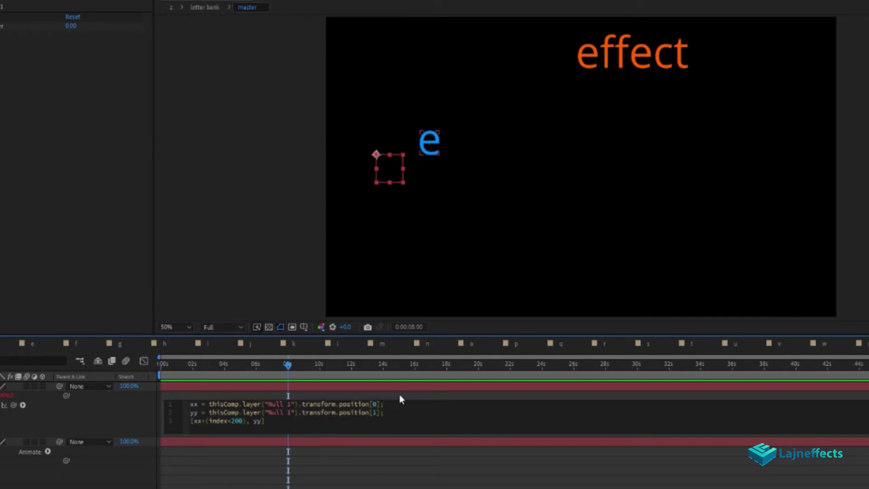
key("Return")
type("sep-")
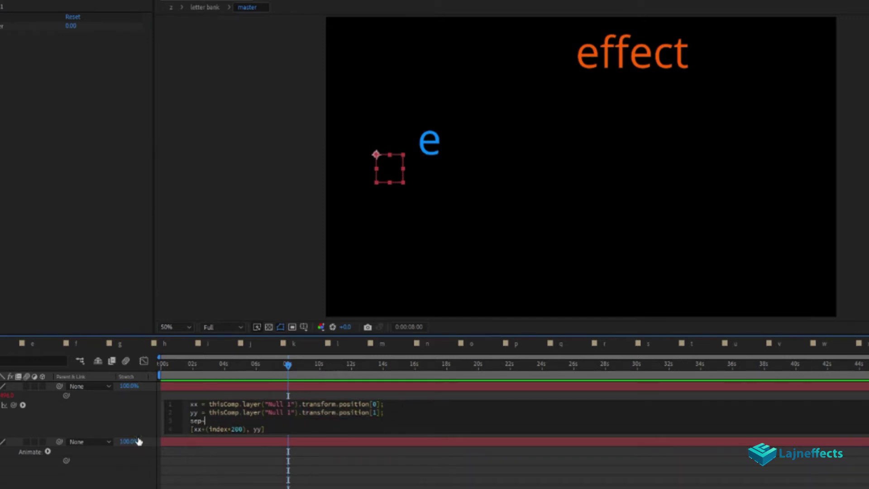
left_click_drag(14, 404, 11, 26)
type(";")
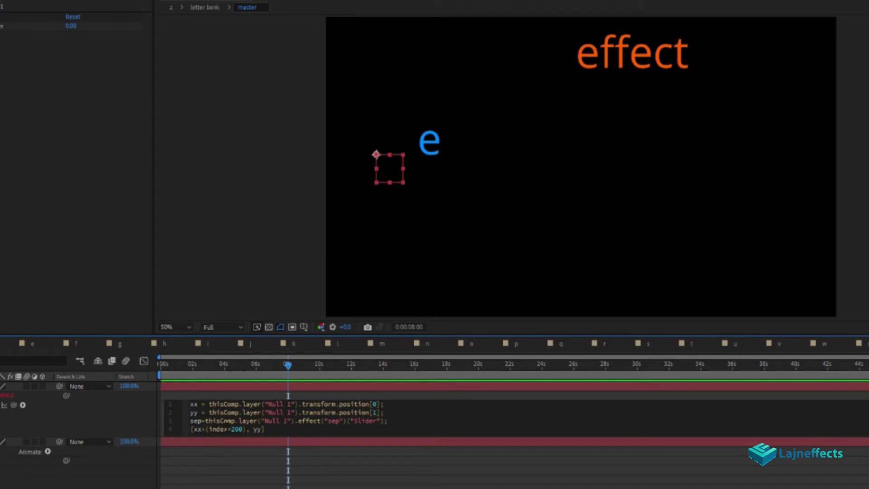
left_click(226, 429)
type("-1")
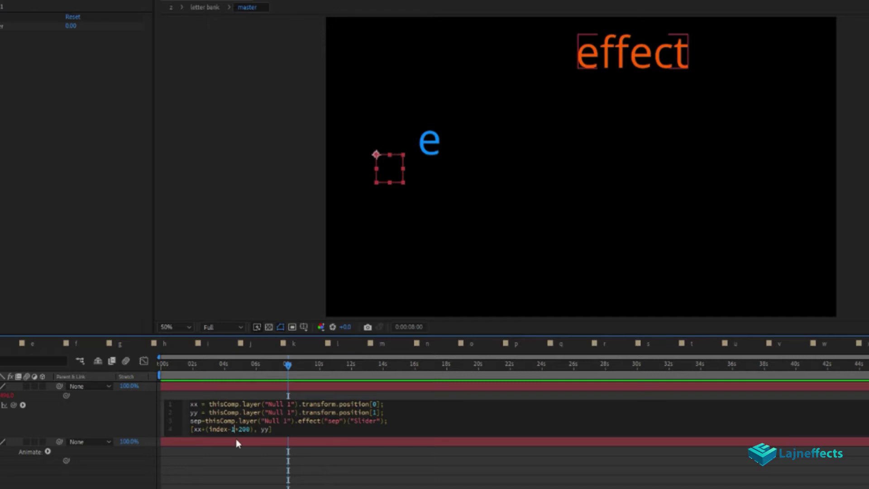
type(")")
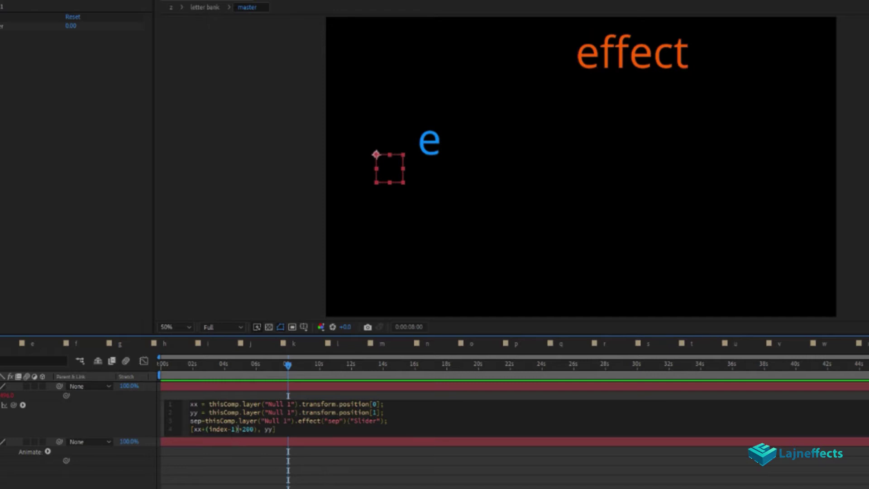
type("(")
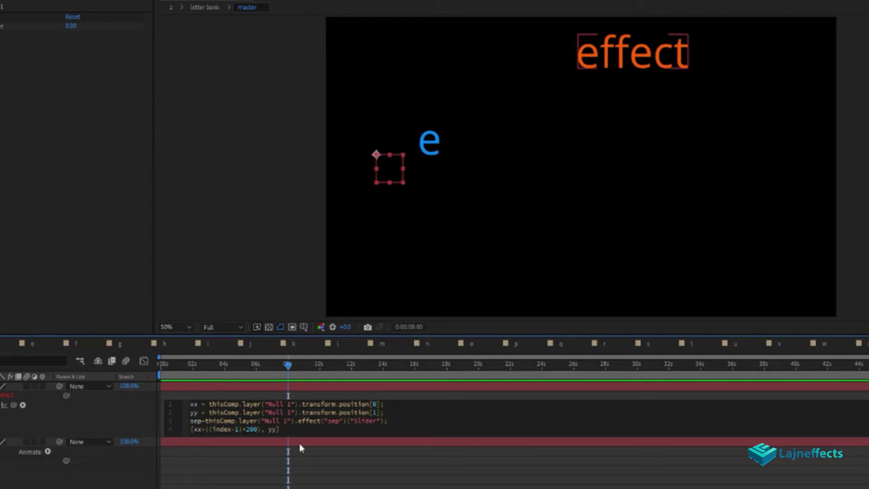
type("*sep")
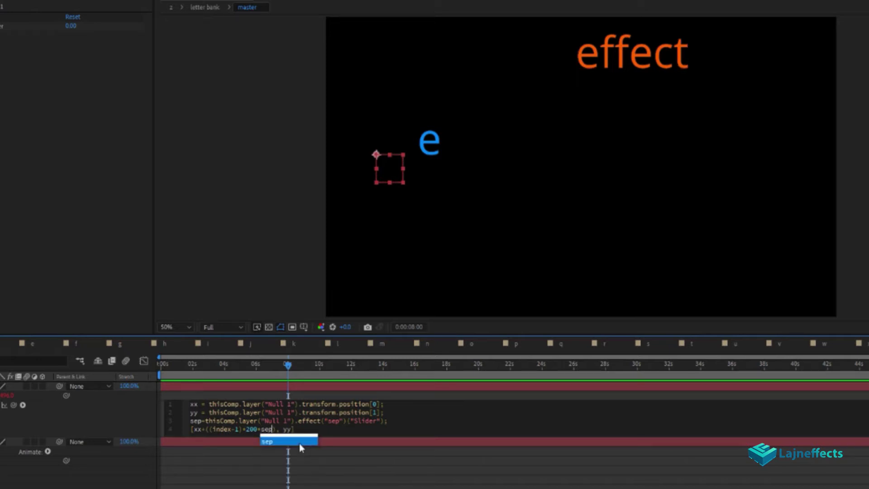
left_click(317, 470)
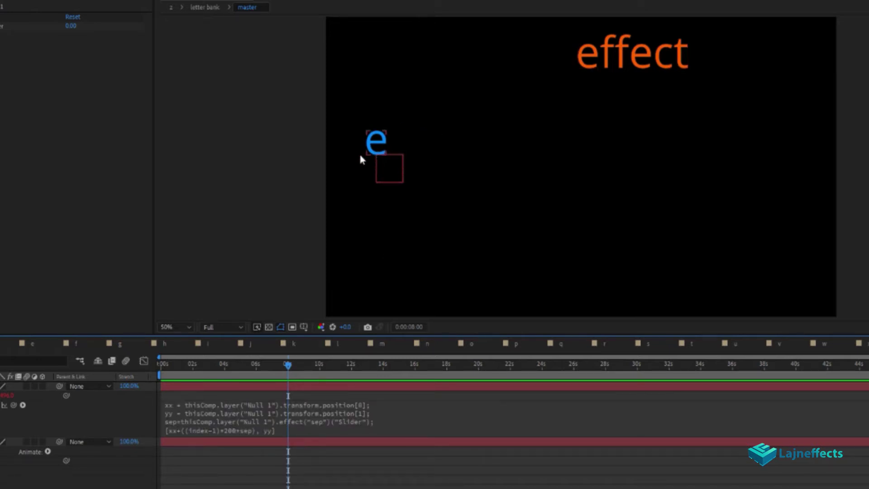
Duplicate the e letter layer, test the sep slider, then delete the extra copies
left_click(6, 38)
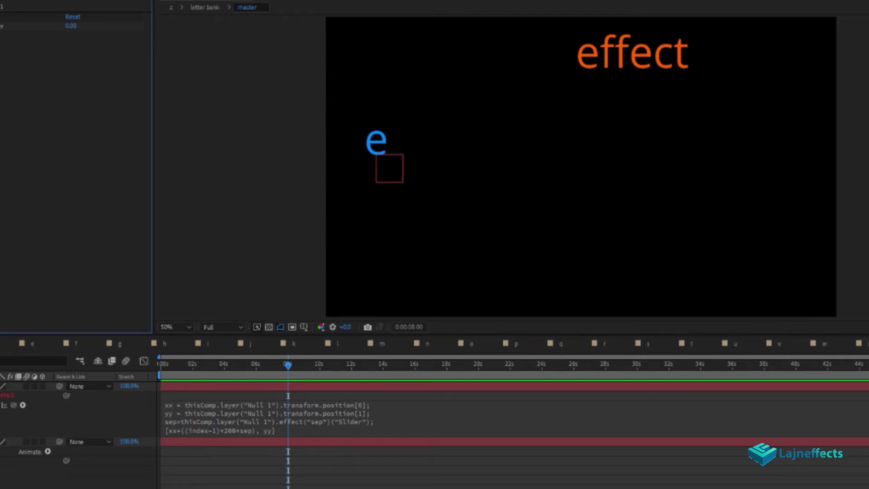
left_click(213, 386)
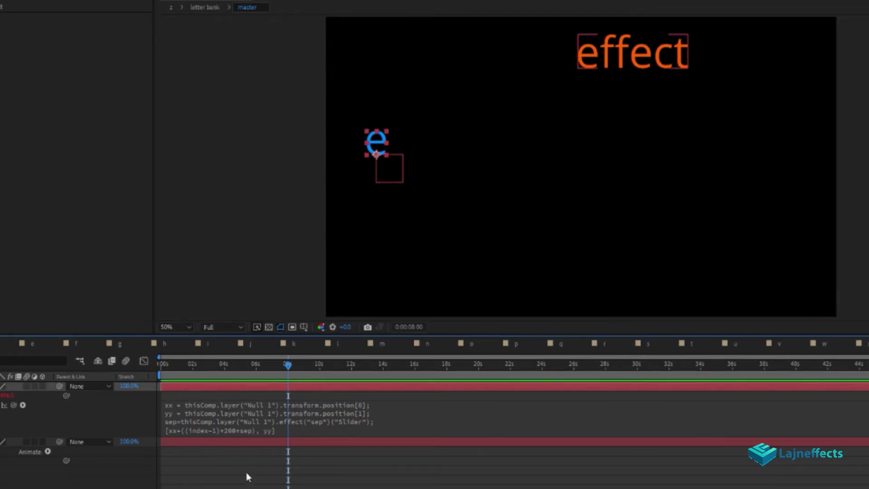
key("ctrl+d")
key("ctrl+d")
key("ctrl+d")
key("ctrl+d")
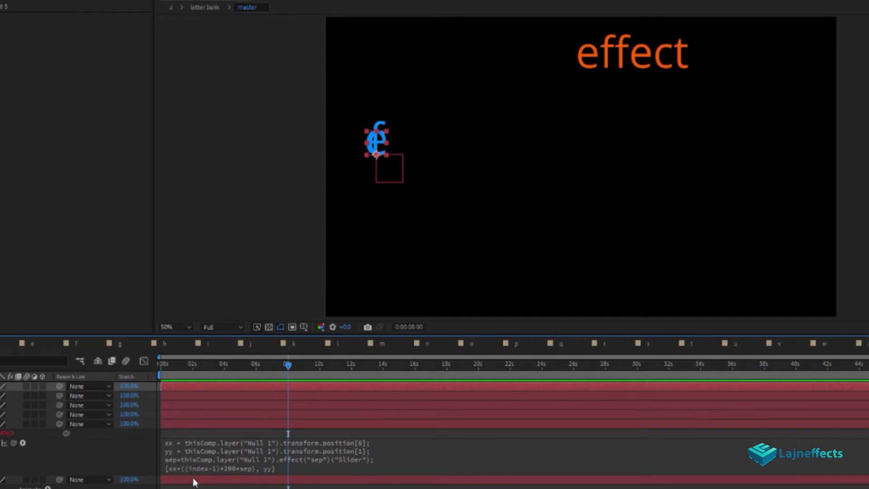
left_click(6, 42)
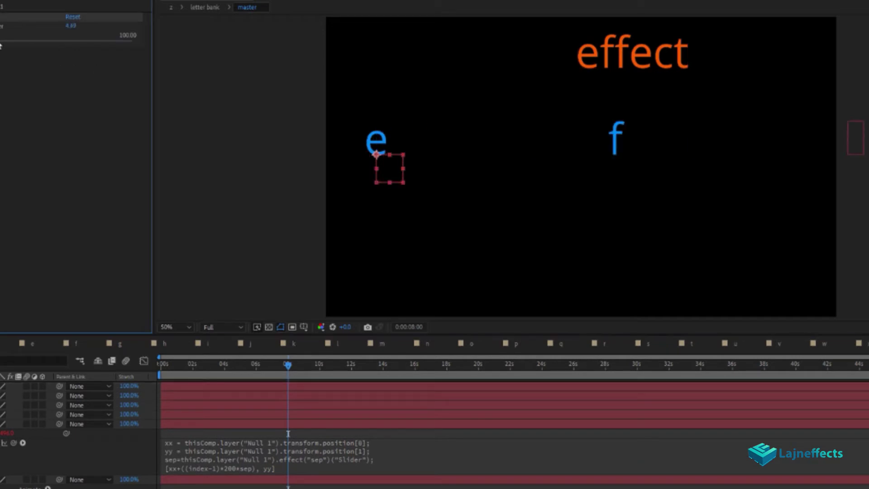
left_click_drag(71, 26, 79, 26)
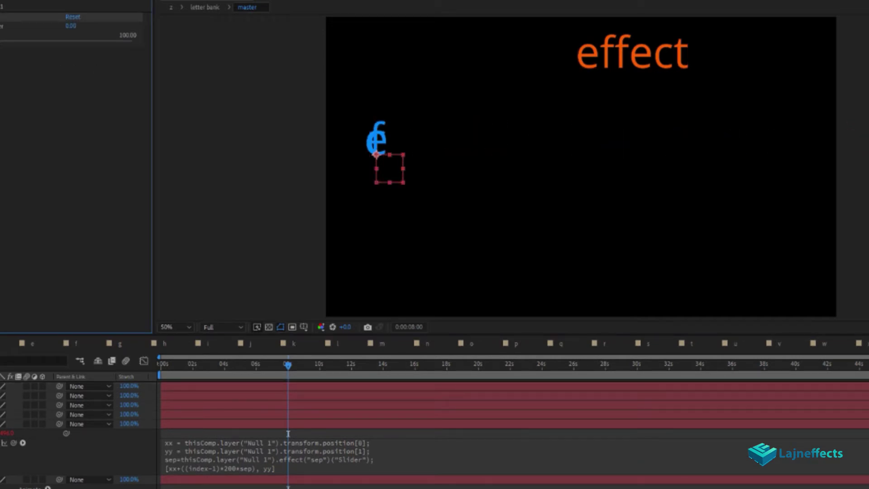
left_click(288, 434)
left_click(355, 374)
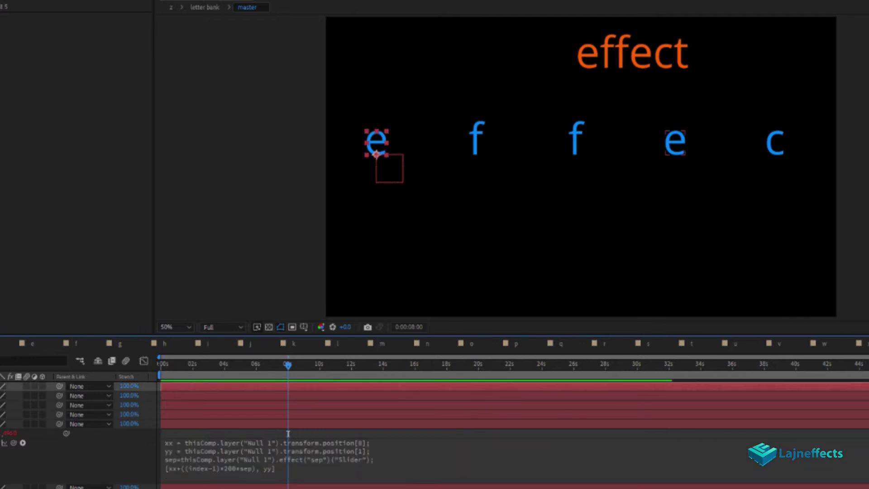
key("Delete")
Divide the sep slider reference by 100 in the letter's Position expression
left_click(331, 451)
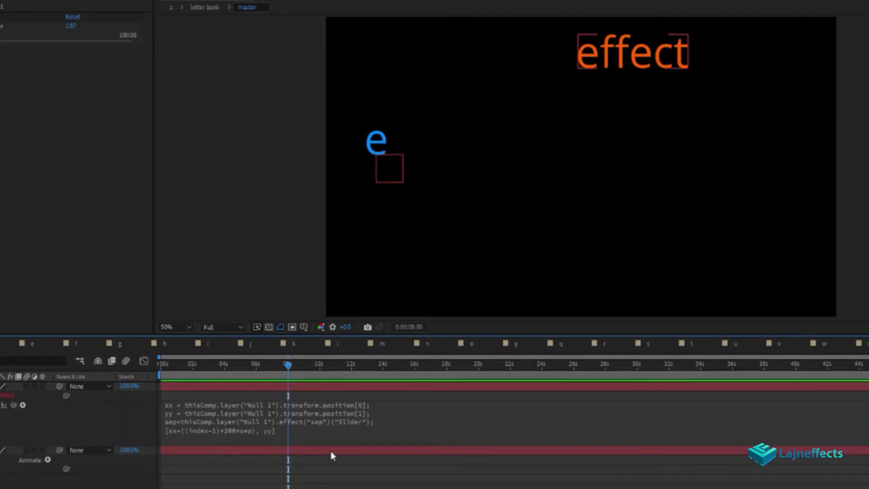
left_click(256, 384)
left_click(370, 428)
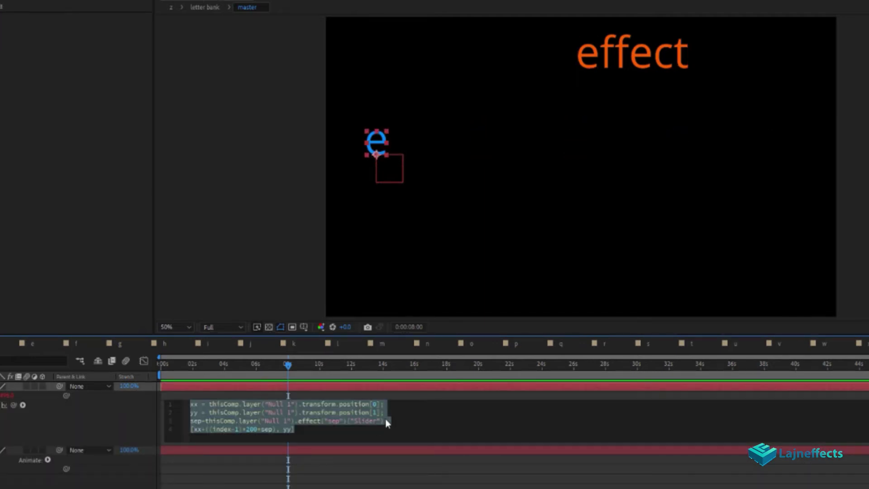
left_click(385, 420)
type("/100")
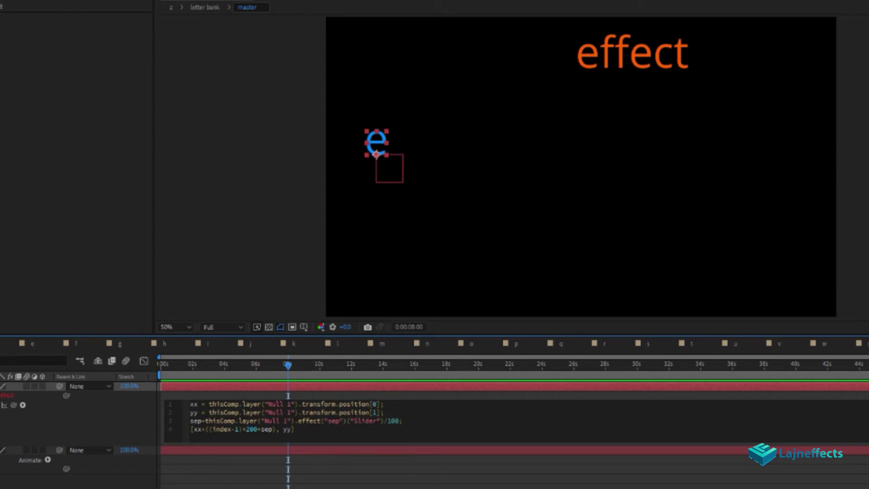
left_click(213, 396)
Duplicate the letter into seven layers and set sep to 43.40 so they spell effect
left_click(210, 386)
key("ctrl+d")
key("ctrl+d")
key("ctrl+d")
key("ctrl+d")
key("ctrl+d")
key("ctrl+d")
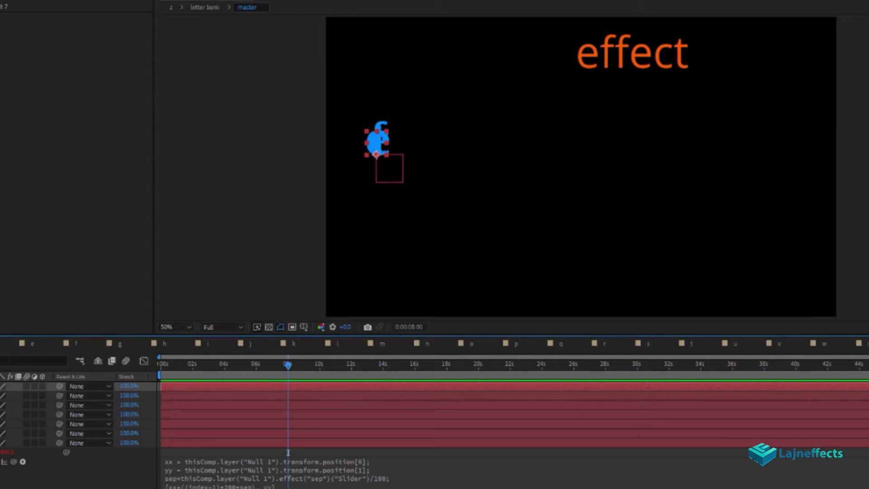
left_click(390, 168)
left_click_drag(3, 42, 53, 45)
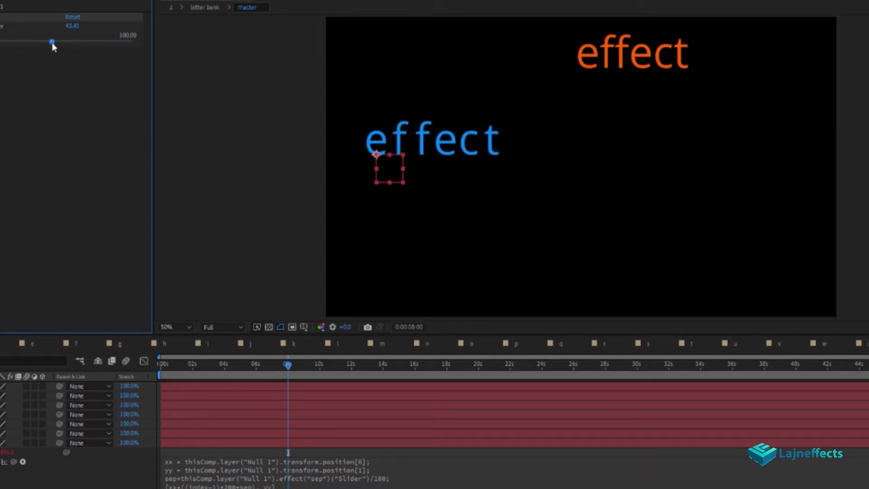
Put a copy of the letter bank layer on top and delete result 2 through 7
left_click(435, 408)
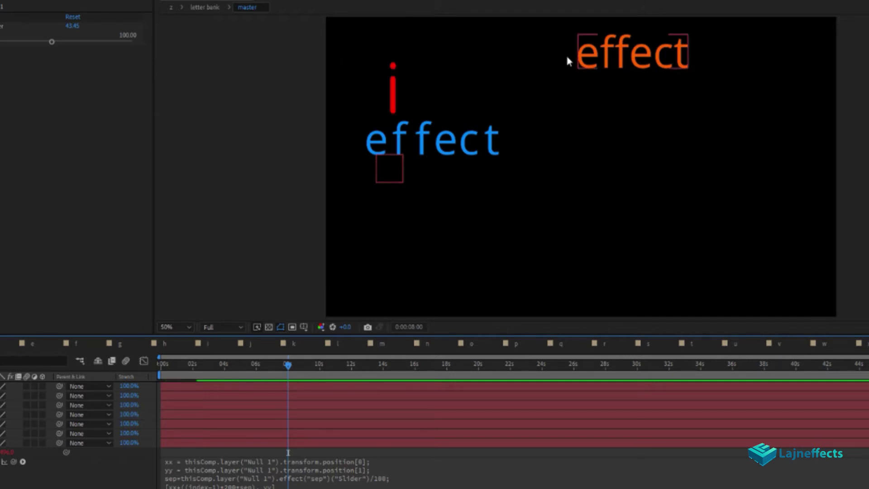
left_click(391, 101)
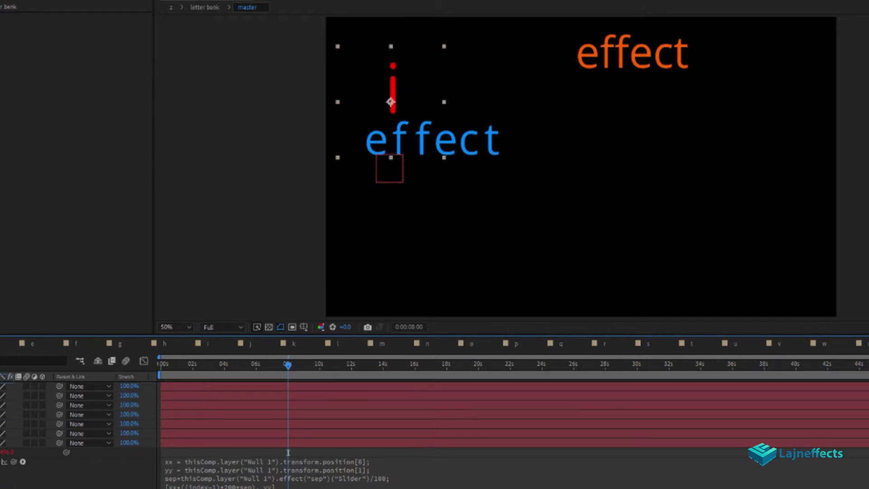
key("ctrl+d")
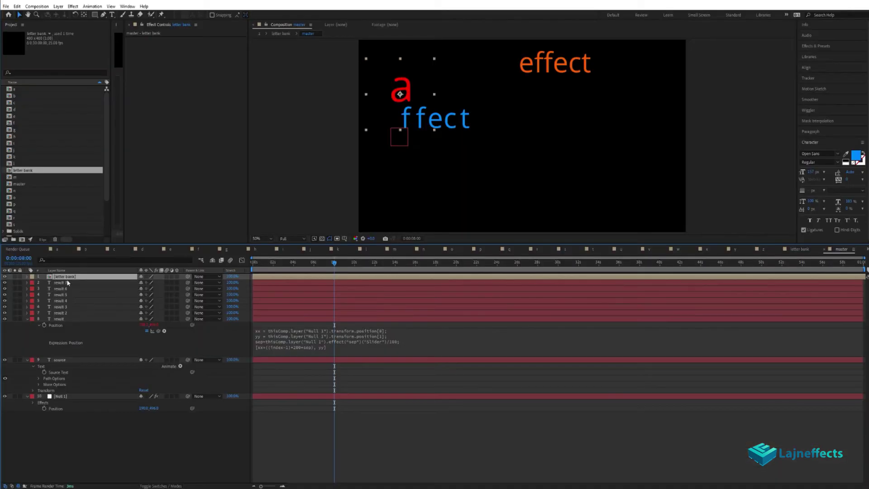
left_click(62, 283)
left_click(63, 313, "shift")
key("Delete")
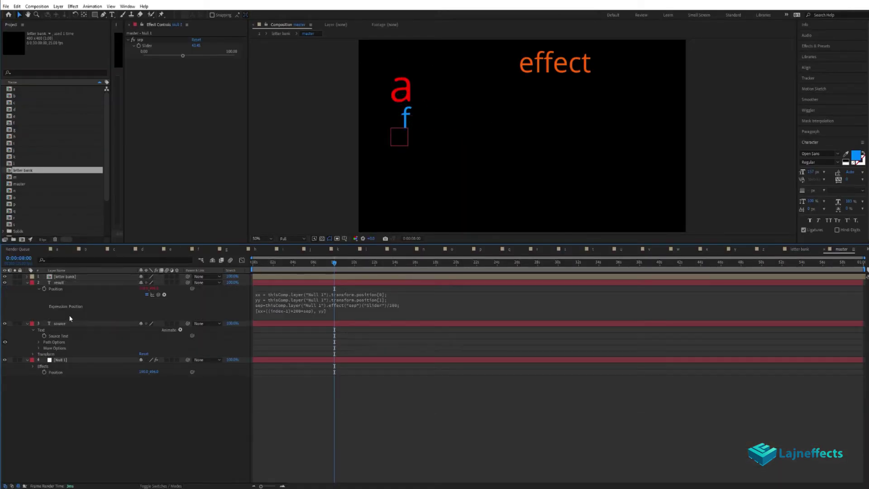
Enable Time Remap on the letter bank layer and reveal the result layer's Source Text expression
left_click(72, 277)
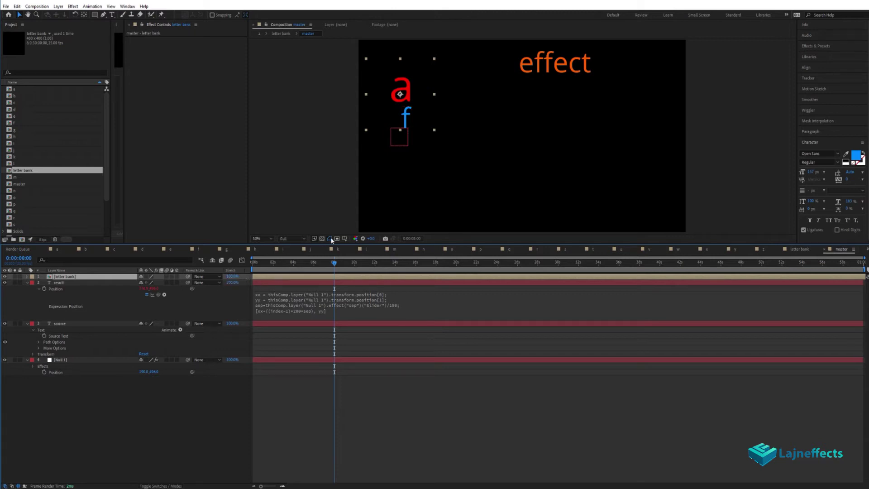
key("ctrl+alt+t")
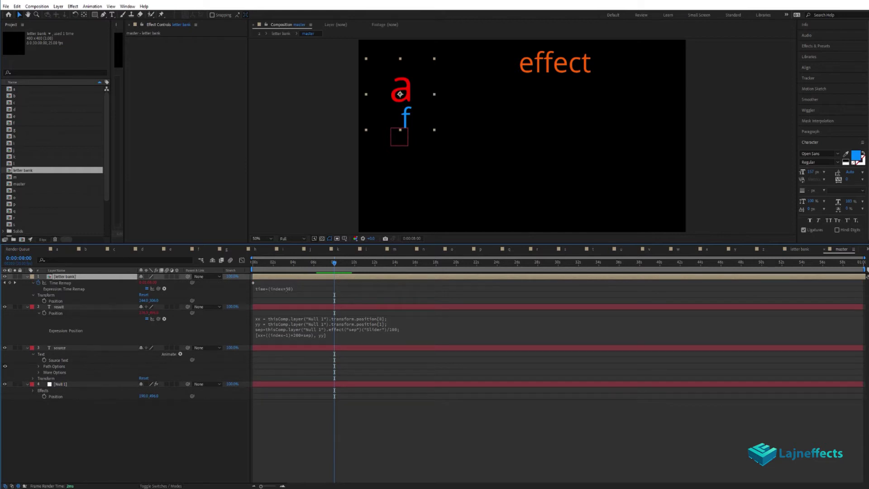
left_click_drag(309, 291, 311, 348)
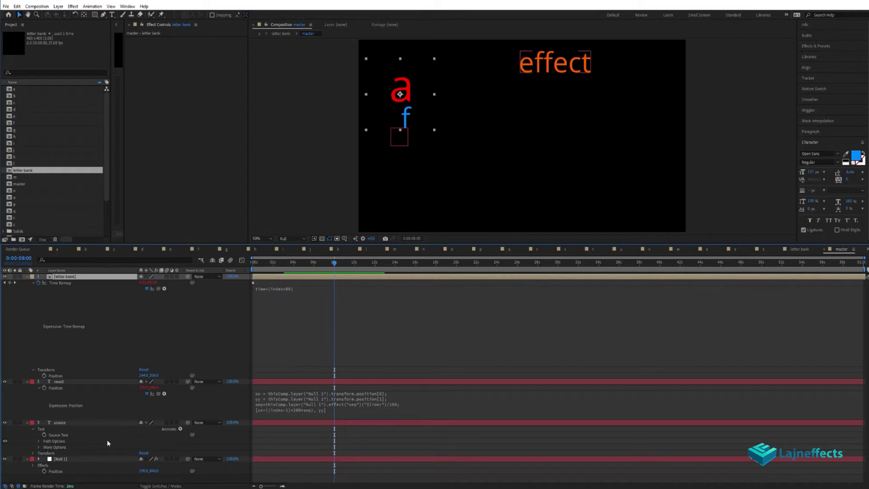
left_click(61, 383)
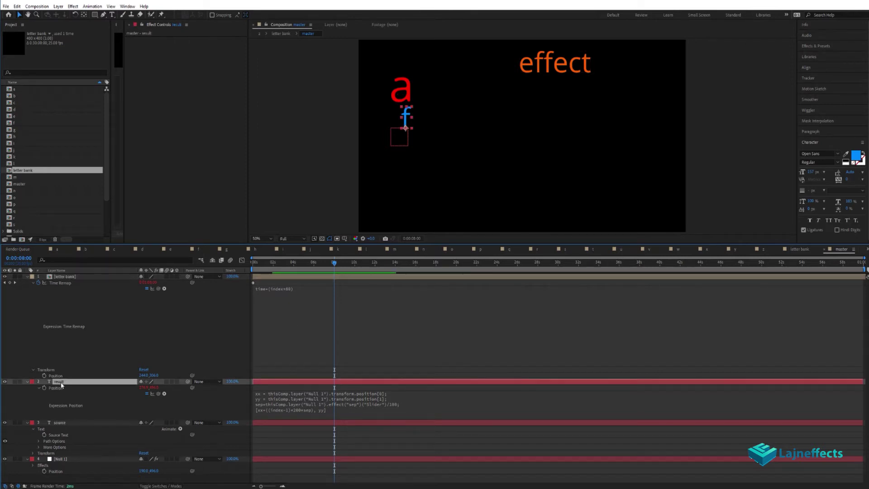
key("e")
key("e")
left_click(277, 401)
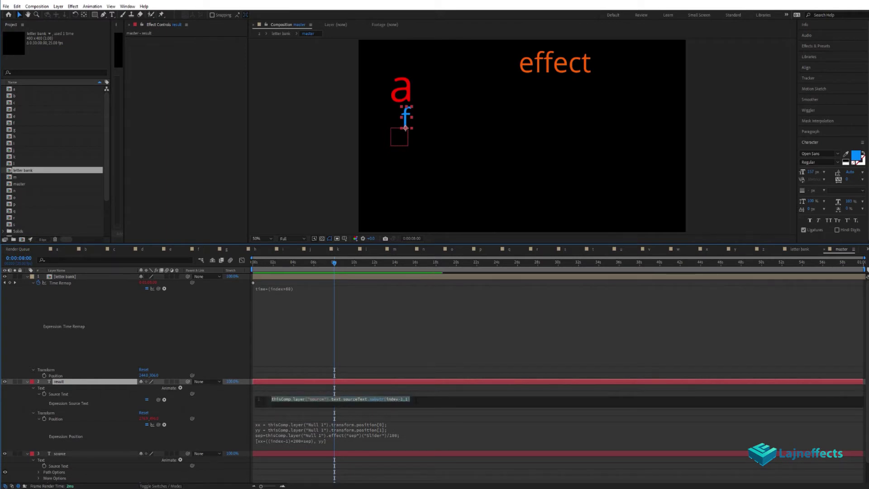
Replace the Time Remap expression with letter= followed by the copied Source Text character lookup
left_click(427, 402)
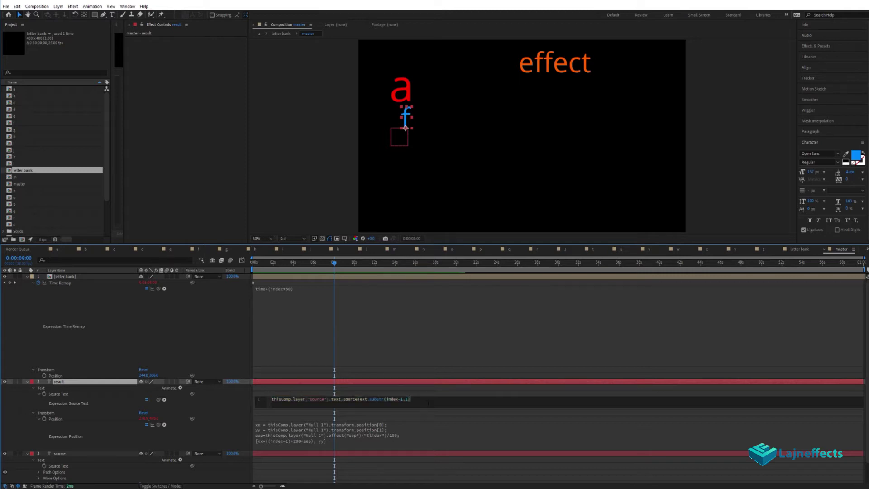
key("ctrl+a")
key("ctrl+c")
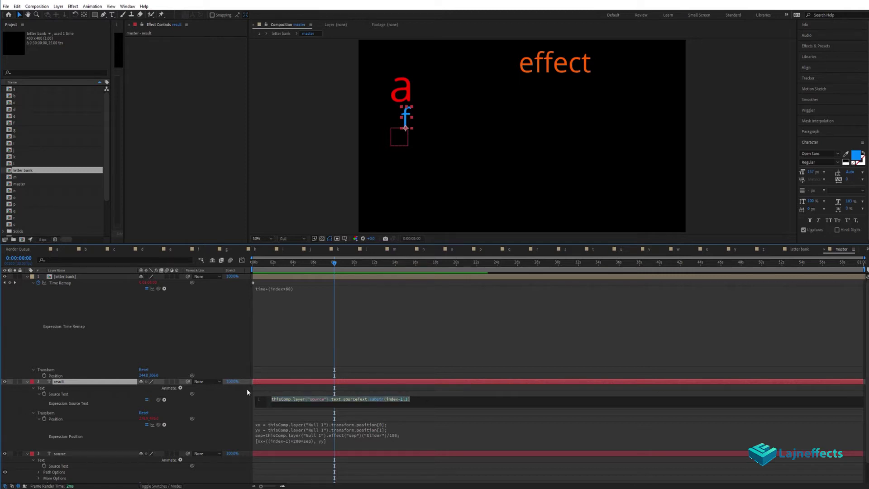
left_click(320, 290)
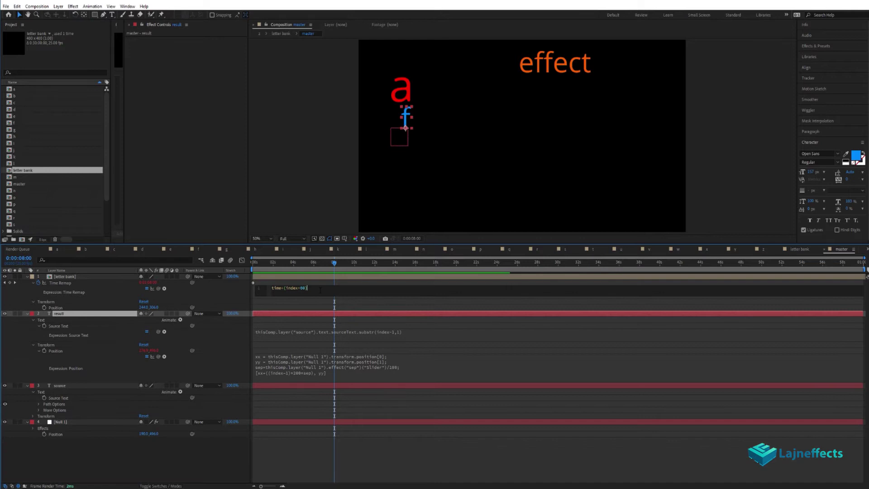
key("ctrl+a")
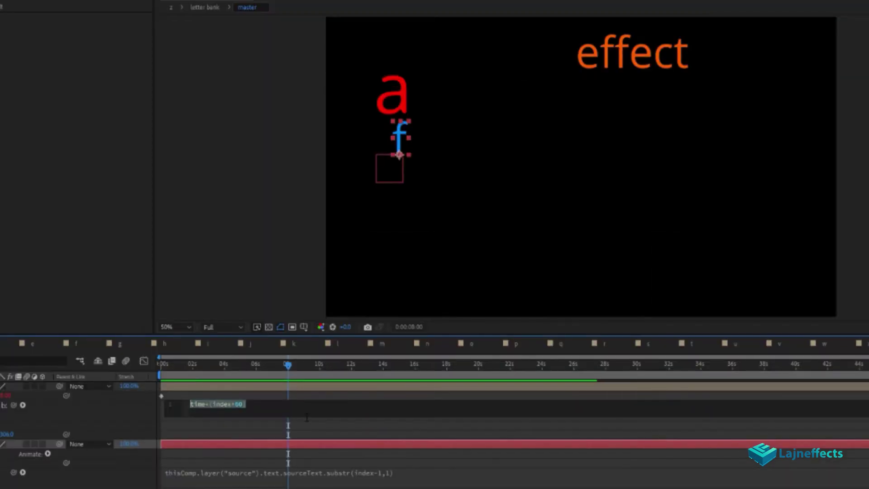
type("selec")
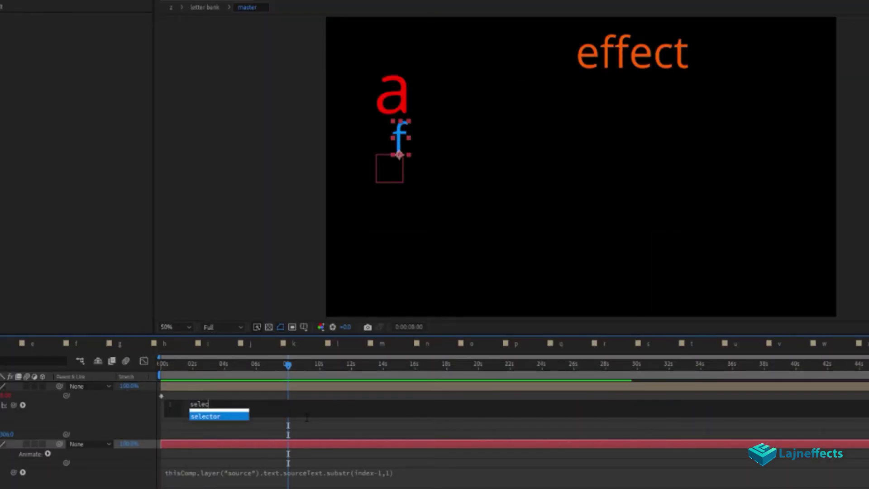
type("tion")
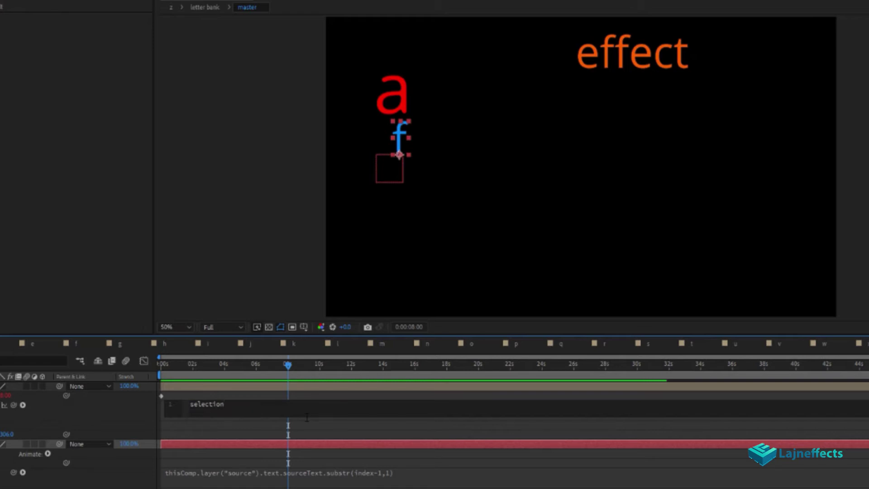
key("BackSpace")
key("BackSpace")
key("BackSpace")
key("BackSpace")
key("BackSpace")
key("BackSpace")
key("BackSpace")
key("BackSpace")
key("BackSpace")
type("letter=")
key("ctrl+v")
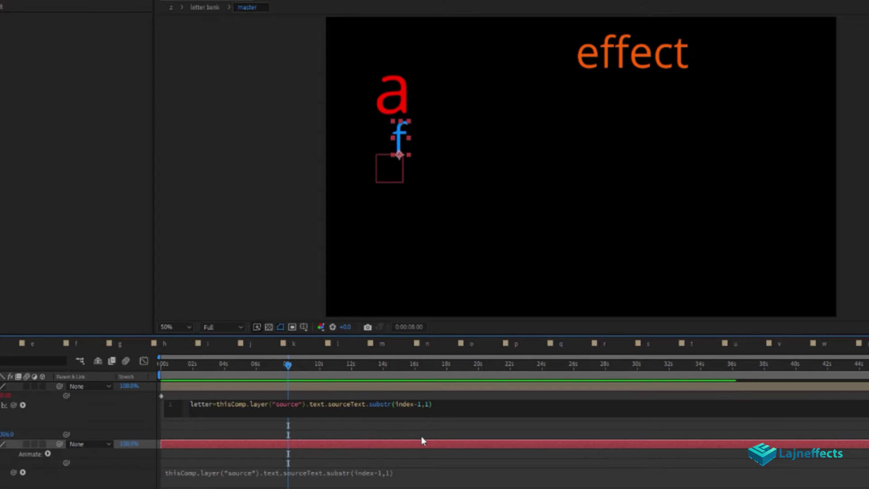
left_click_drag(433, 417, 433, 474)
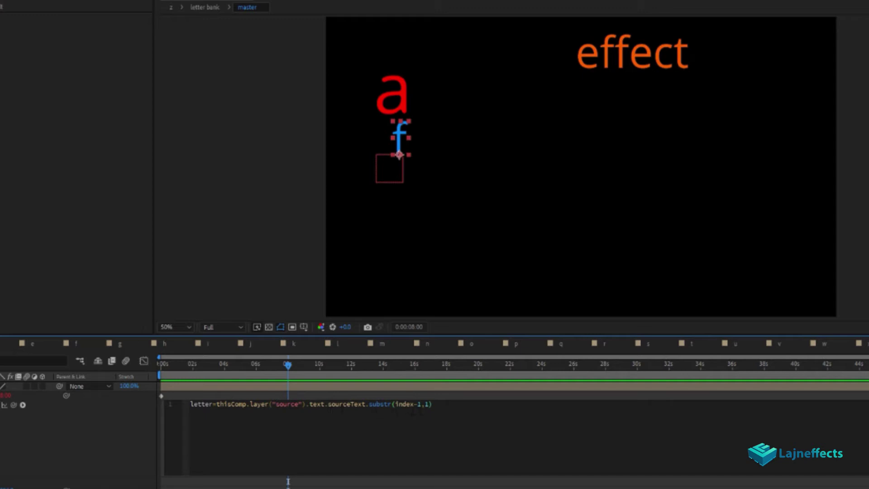
Add the condition if(letter == "a"){ time+(1*60) ;} to the Time Remap expression
type(";  ")
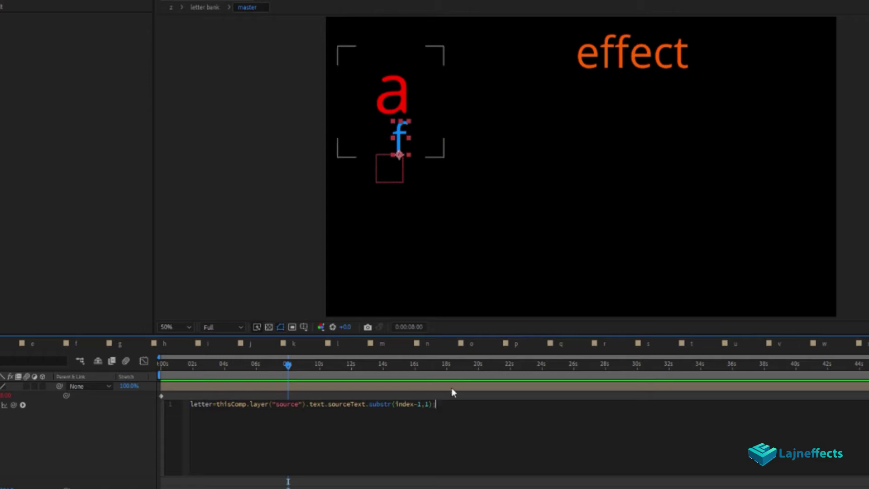
type("i")
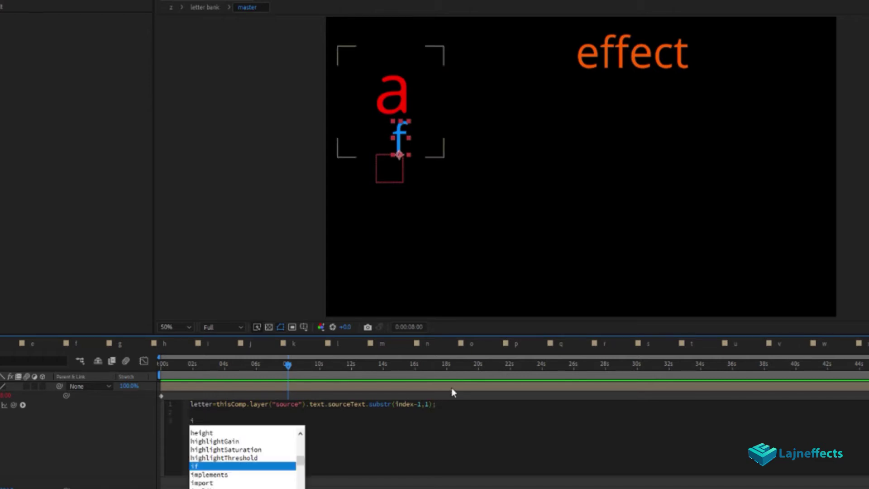
type("f(")
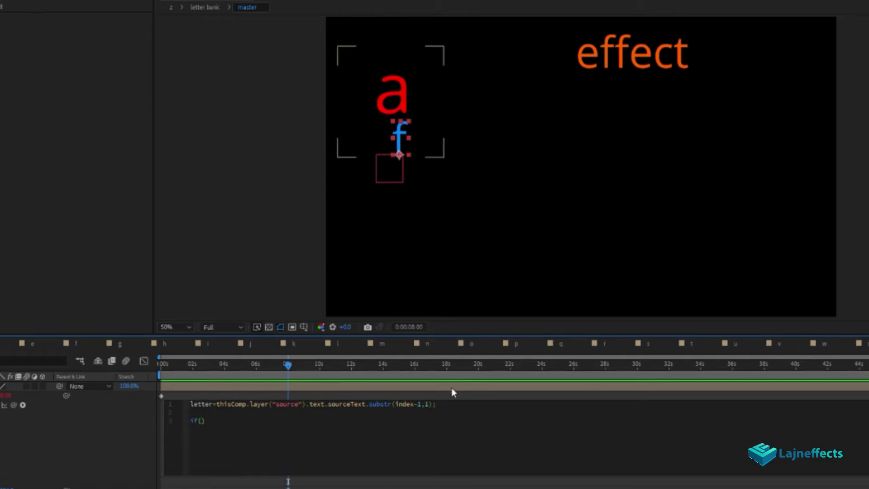
type("letter == \"a")
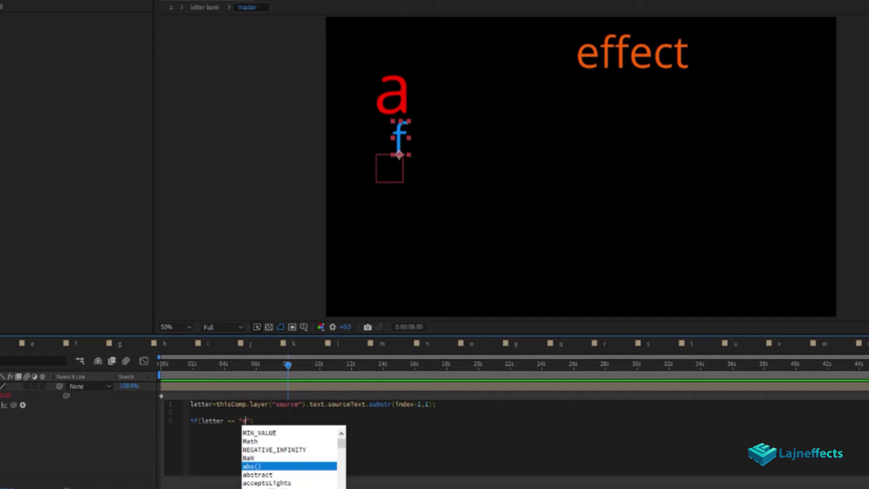
key("End")
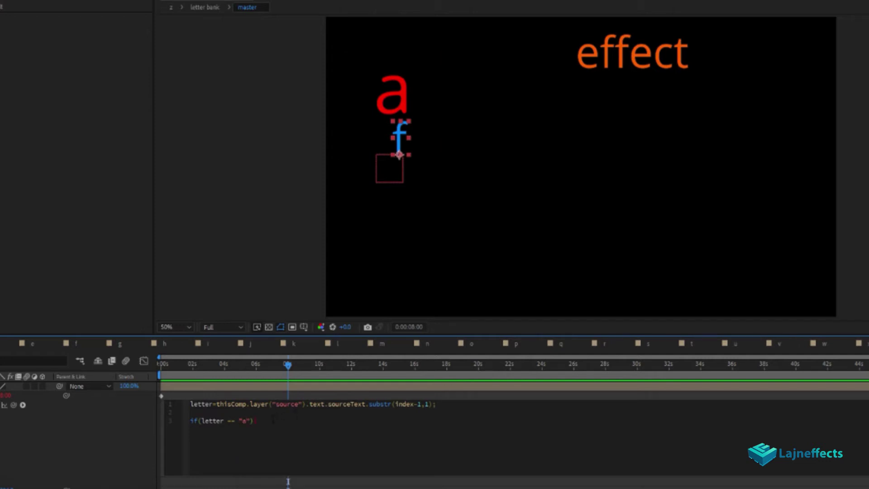
type("{")
type("time")
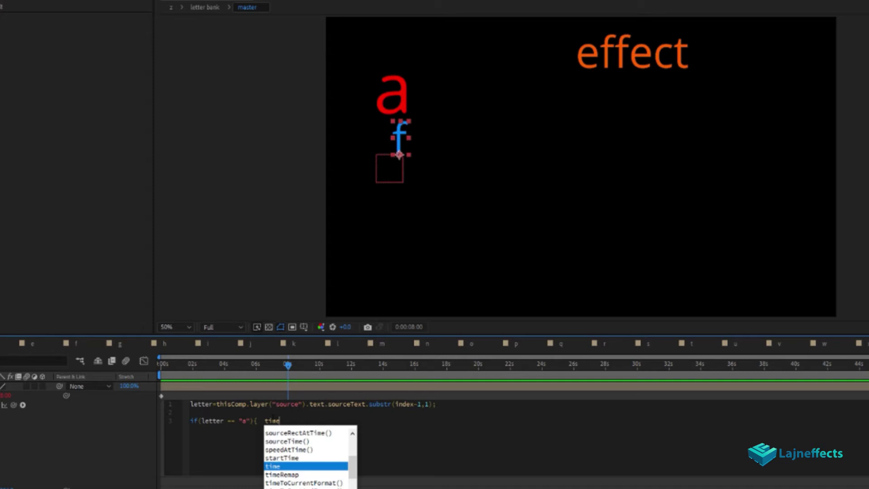
type("-(")
type("60")
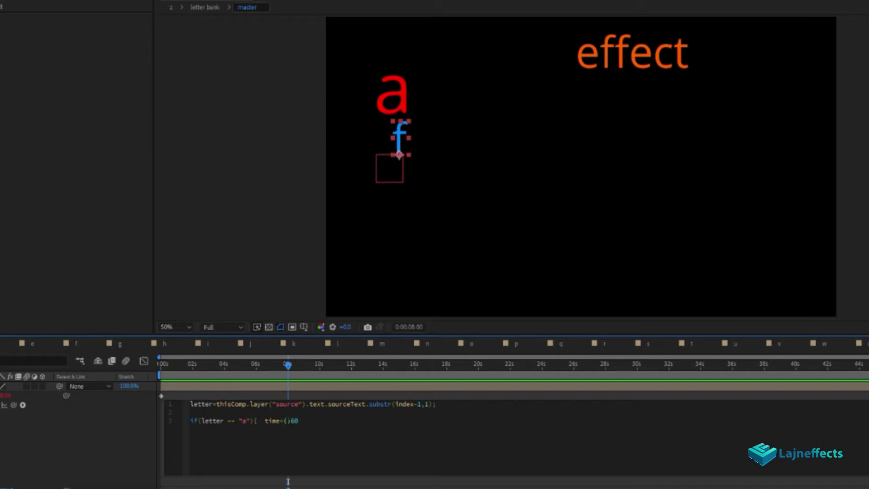
type("1*60) ;")
Add else after the condition and duplicate the block many times
key("Return")
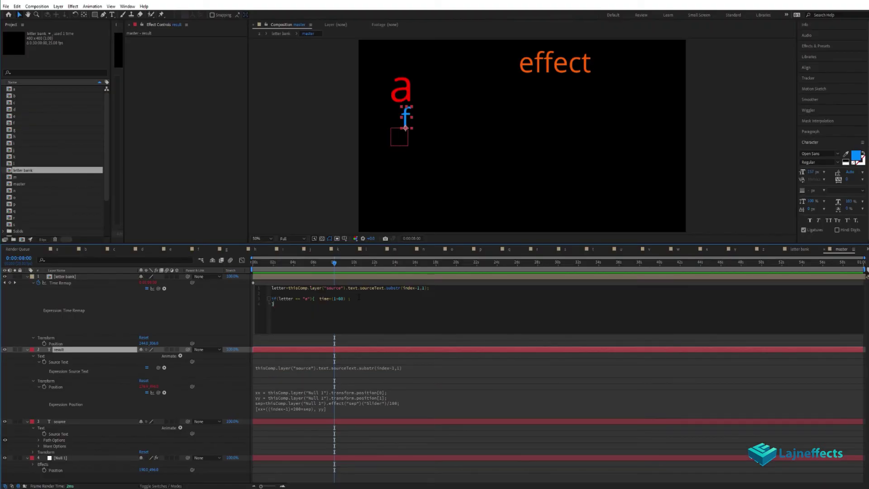
type("else")
key("Escape")
key("shift+Up")
key("shift+Up")
key("ctrl+c")
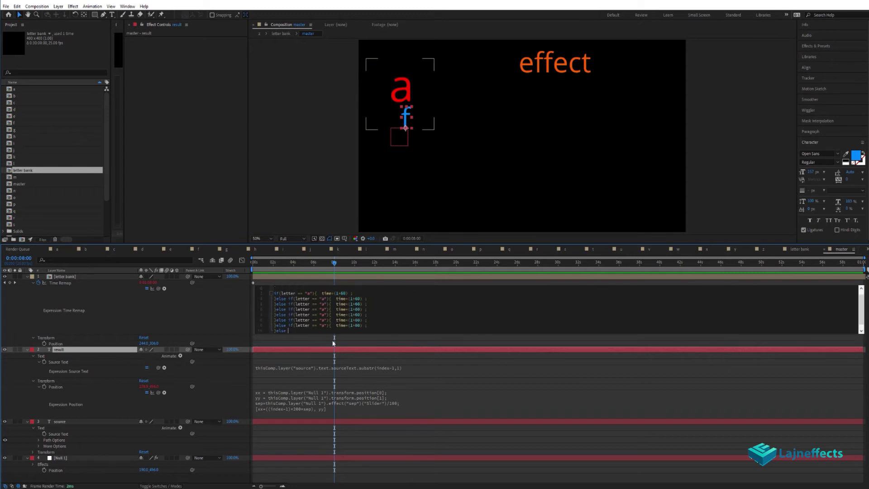
key("ctrl+v")
key("ctrl+v")
key("ctrl+v")
key("ctrl+v")
key("ctrl+v")
key("ctrl+v")
key("ctrl+v")
key("ctrl+v")
key("ctrl+v")
key("ctrl+v")
key("ctrl+v")
key("ctrl+v")
key("ctrl+v")
key("ctrl+v")
key("ctrl+v")
key("ctrl+v")
key("ctrl+v")
key("ctrl+v")
key("ctrl+v")
key("ctrl+v")
Change the duplicated conditions to test letters through z with multipliers up to 26
type("de")
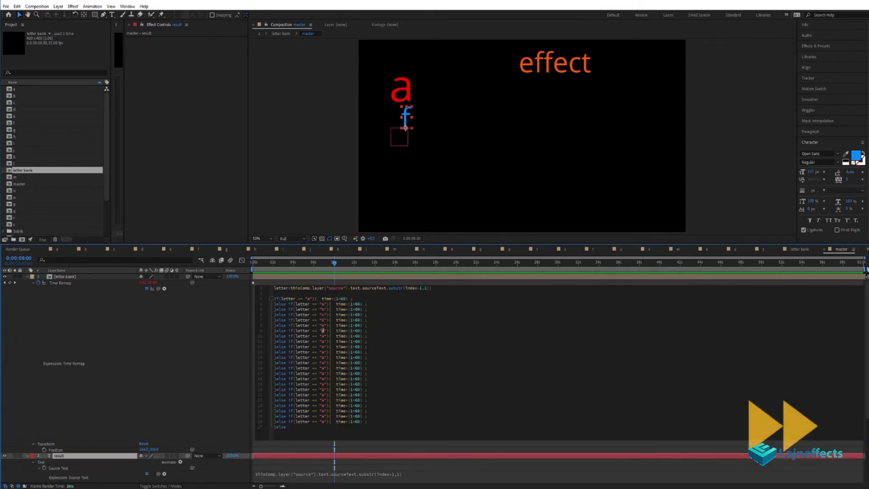
type("fghijklm")
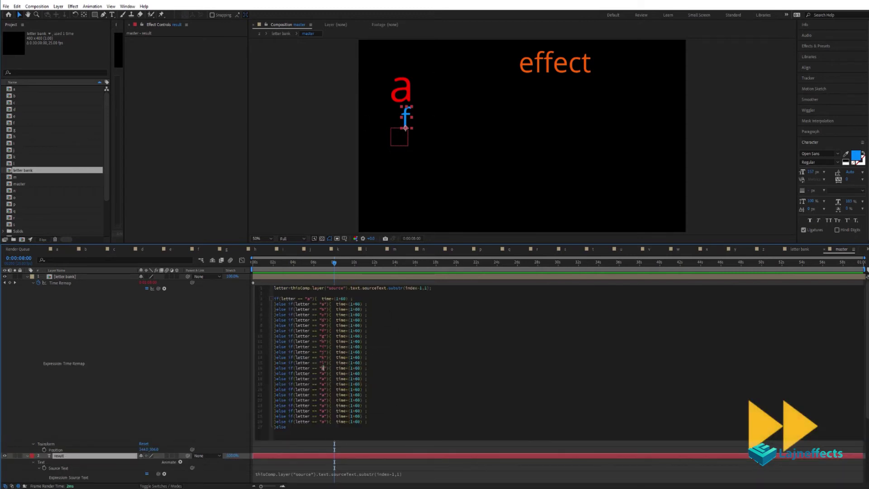
type("nopqrstuv")
key("ctrl+v")
type("wxyz234")
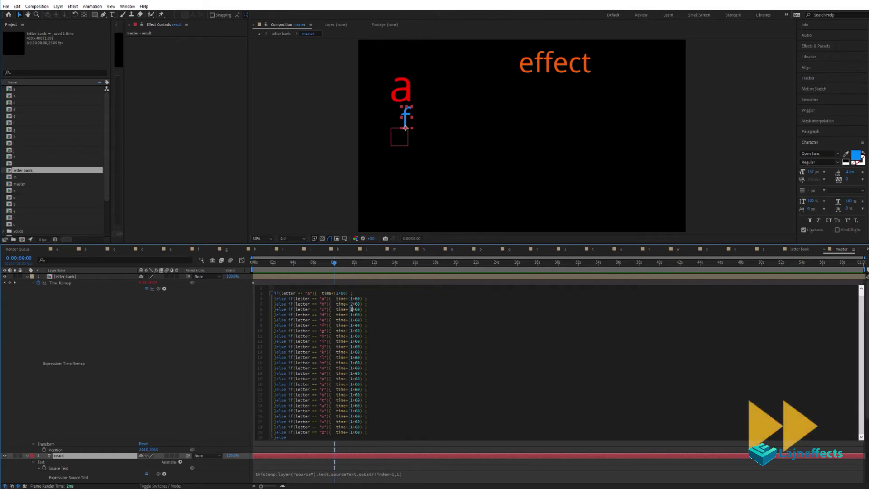
type("5678910111213141516171819202122232425")
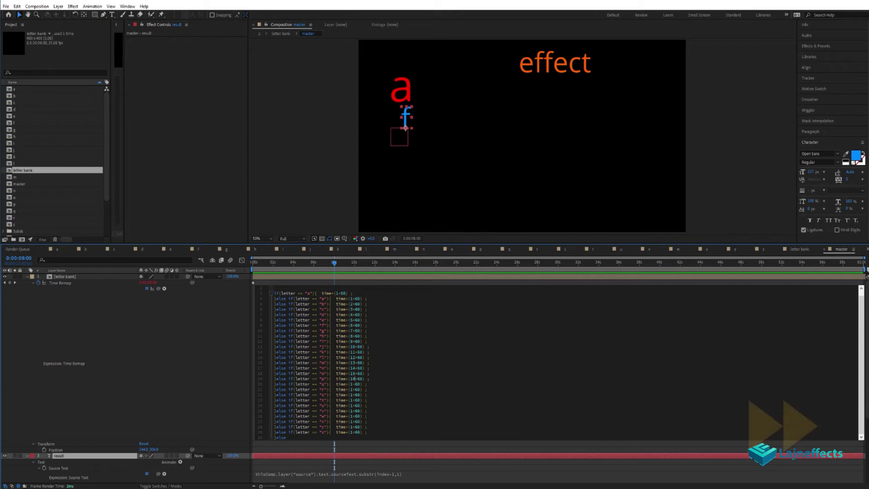
type("25")
double_click(352, 433)
type("26")
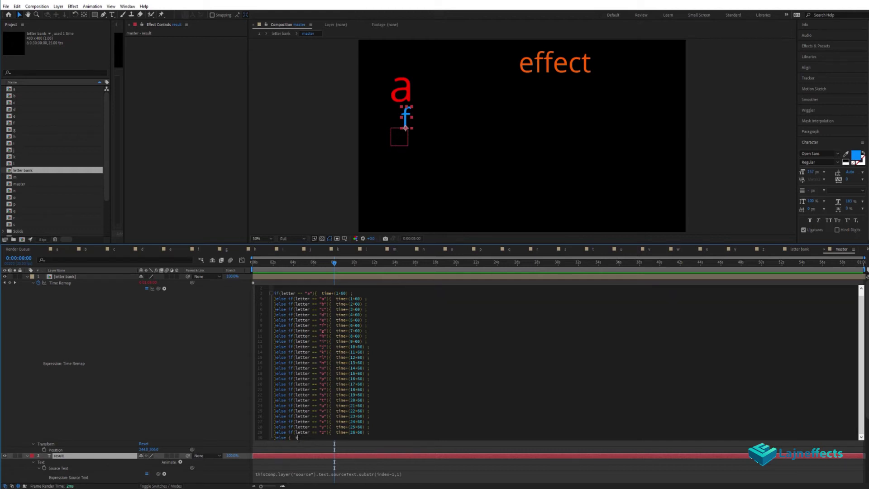
Add a final else time+(100*60) fallback and finish editing the Time Remap expression
type("ime")
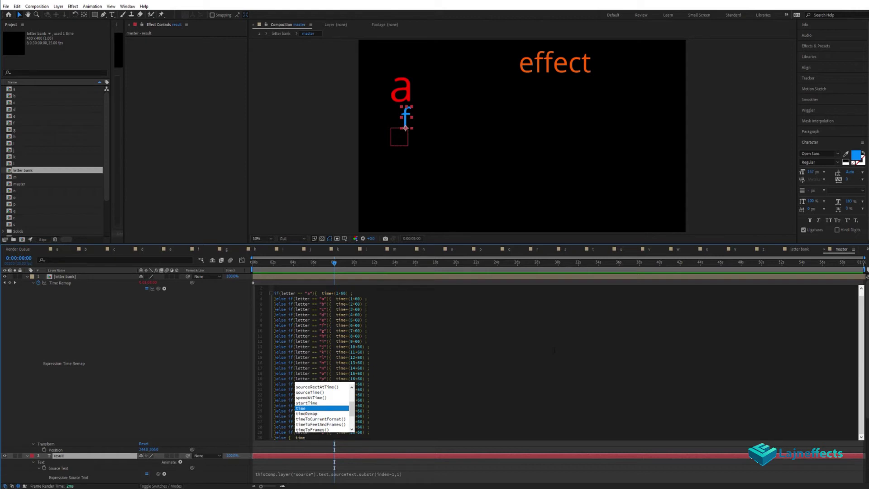
type("+")
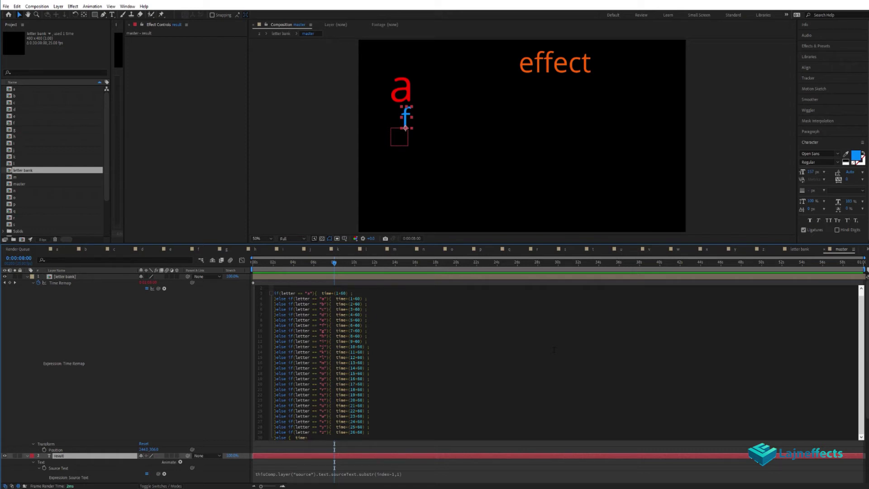
type("(100+60")
key("KP_Enter")
left_click_drag(143, 244, 143, 190)
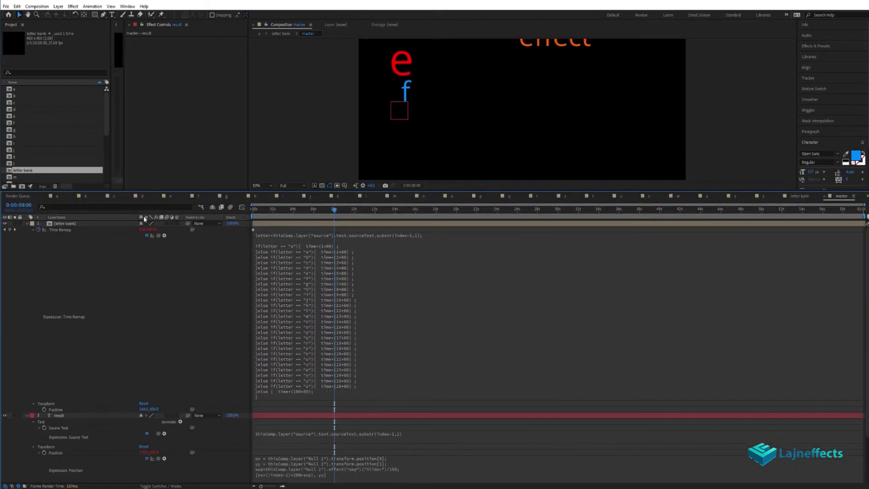
Hide the blue result letter layer and keep the orange source text visible
left_click(28, 224)
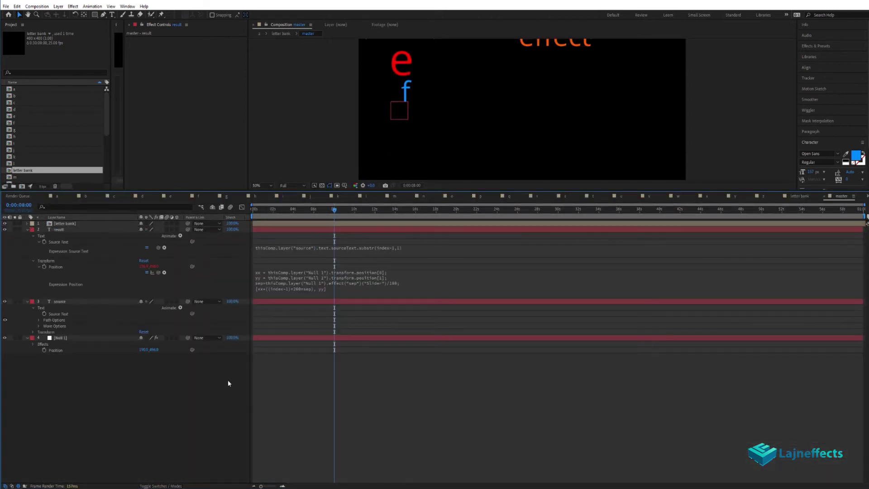
left_click(313, 223)
left_click_drag(343, 191, 349, 272)
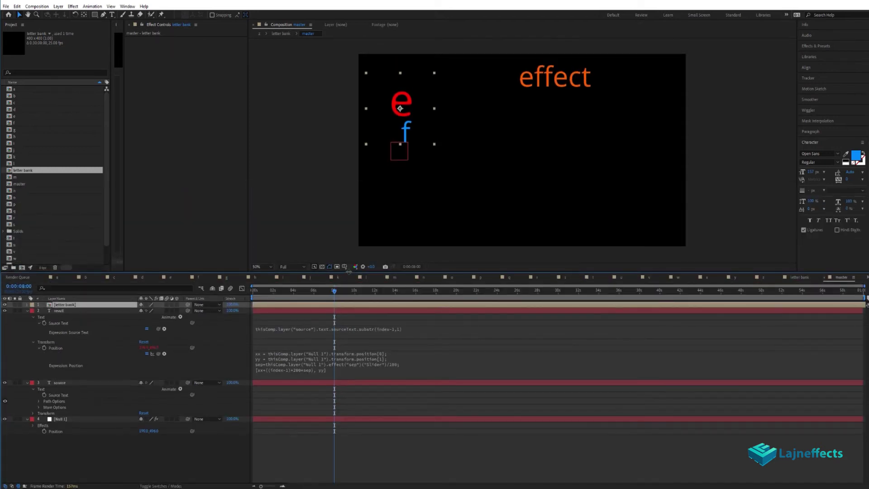
left_click(5, 382)
left_click(5, 382)
left_click(5, 311)
left_click(305, 414)
Duplicate the letter bank to test spelling 'effect', then delete the five duplicated copies
left_click(405, 118)
key("ctrl+d")
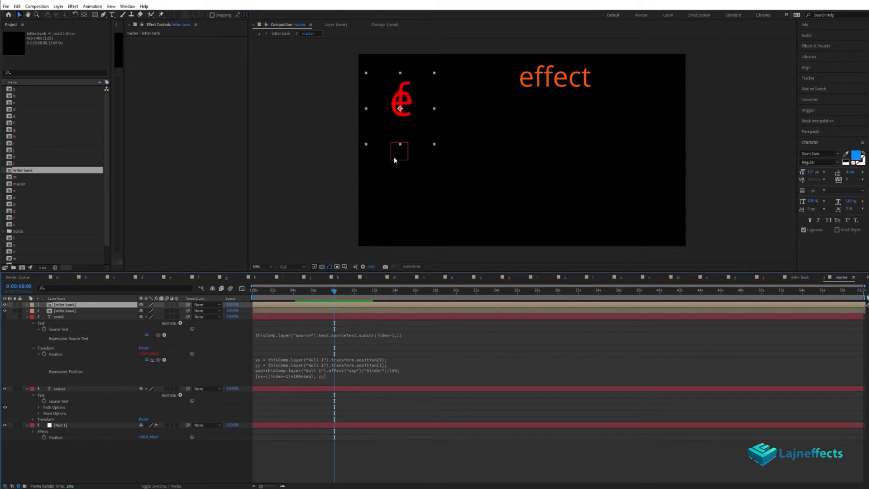
left_click_drag(415, 105, 485, 140)
key("ctrl+z")
left_click(307, 312)
key("ctrl+d")
key("ctrl+d")
key("ctrl+d")
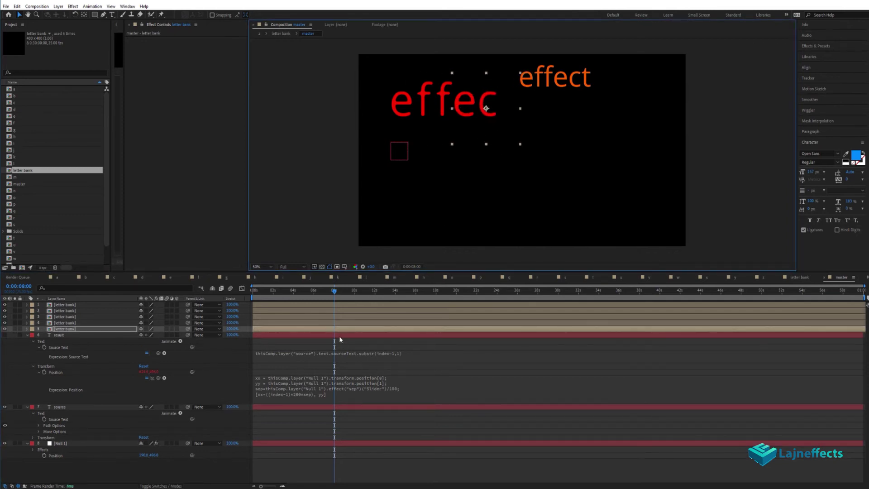
key("ctrl+d")
left_click_drag(487, 109, 508, 109)
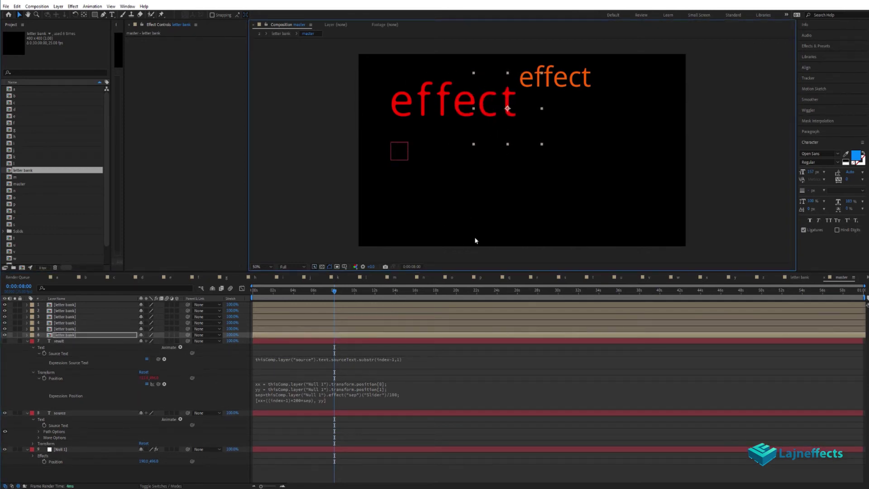
left_click_drag(475, 241, 446, 135)
key("Delete")
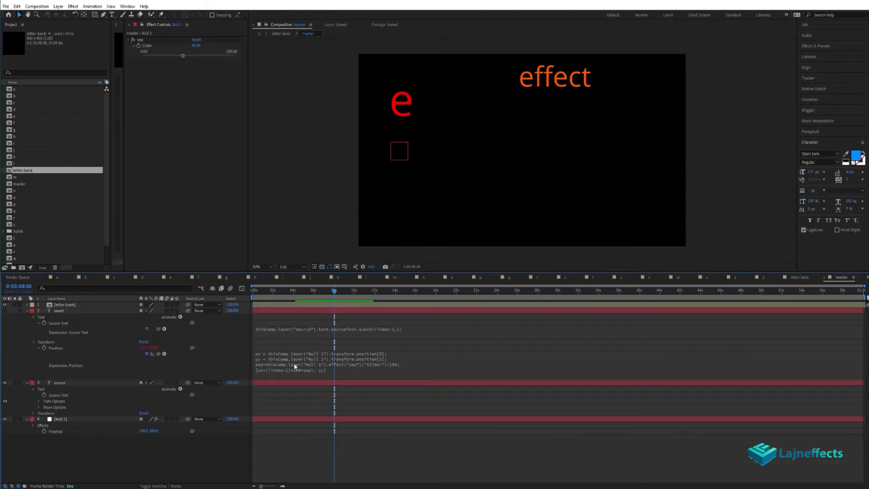
Paste the result layer's Null-based Position expression onto the letter bank's Position, then move Null 1
left_click(294, 364)
left_click_drag(348, 377, 354, 420)
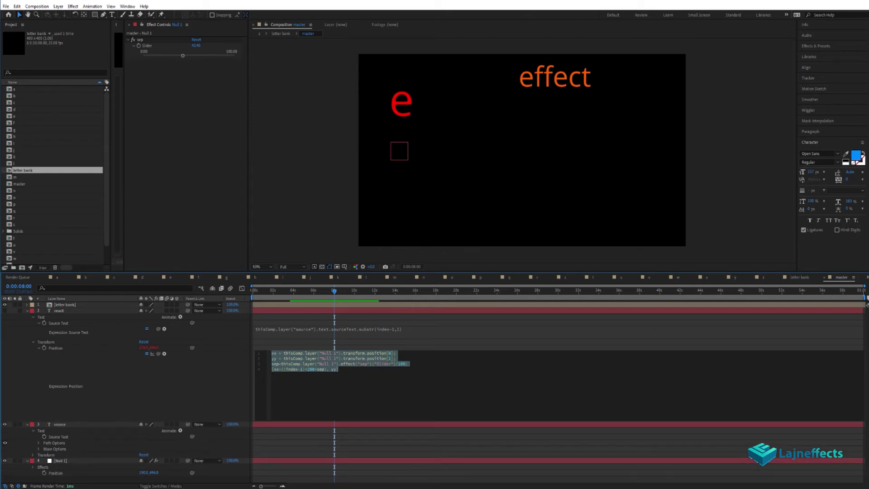
left_click(59, 305)
key("p")
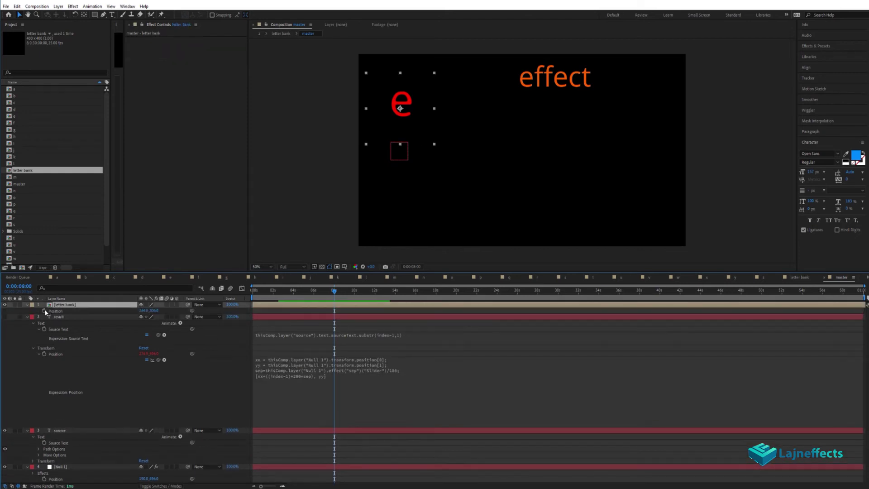
left_click(44, 311, "alt")
key("ctrl+v")
left_click(27, 334)
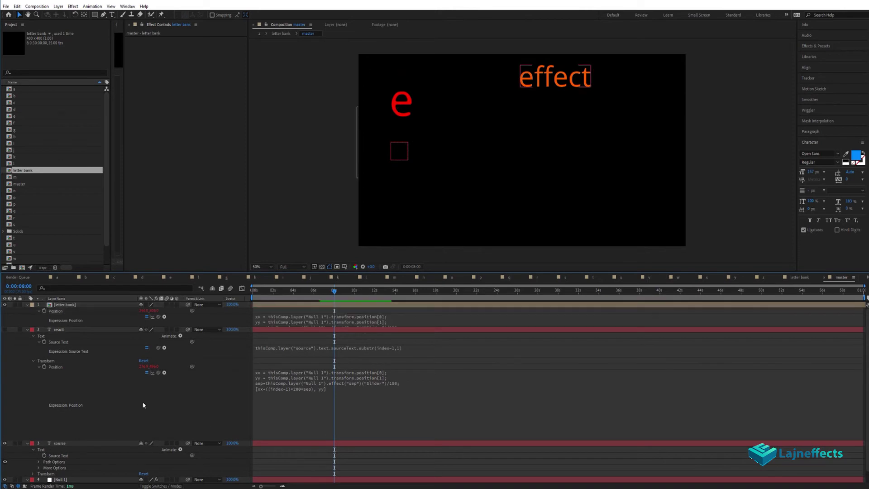
left_click(27, 330)
left_click_drag(399, 152, 396, 179)
Duplicate the letter bank layer so six red copies spell 'effect'
left_click(65, 305)
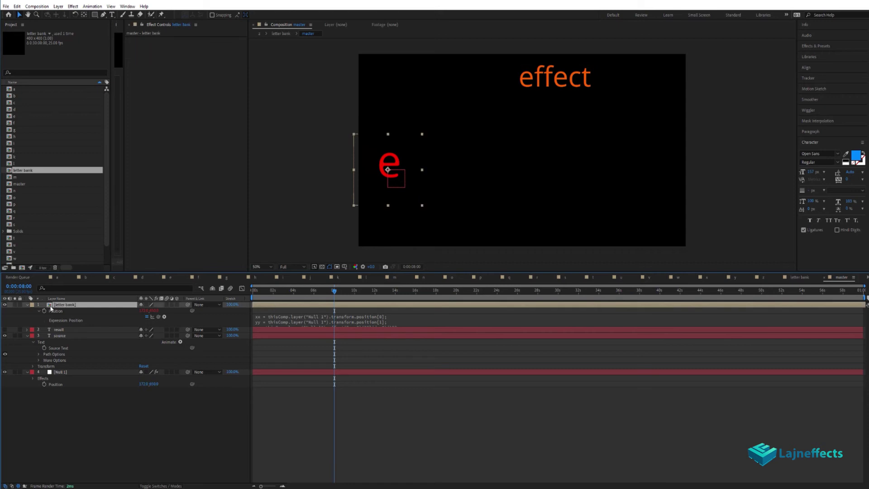
left_click(27, 306)
left_click(309, 306)
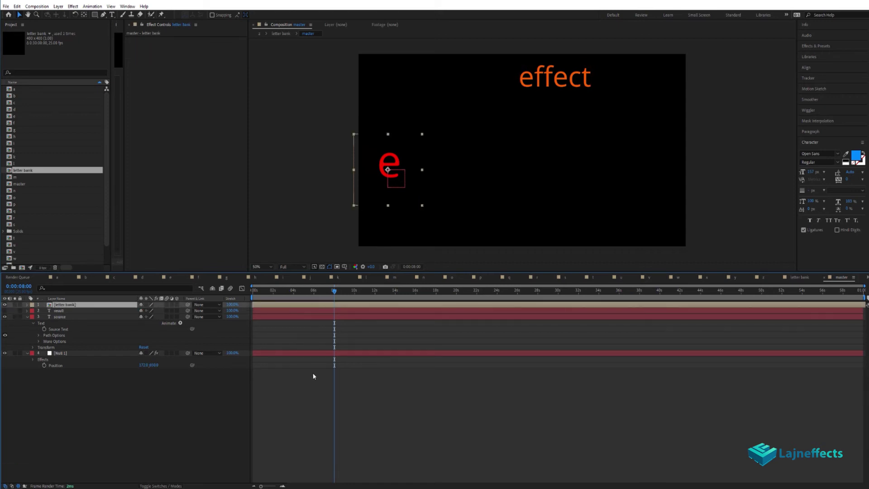
key("ctrl+d")
key("ctrl+d")
key("ctrl+d")
key("ctrl+d")
key("ctrl+d")
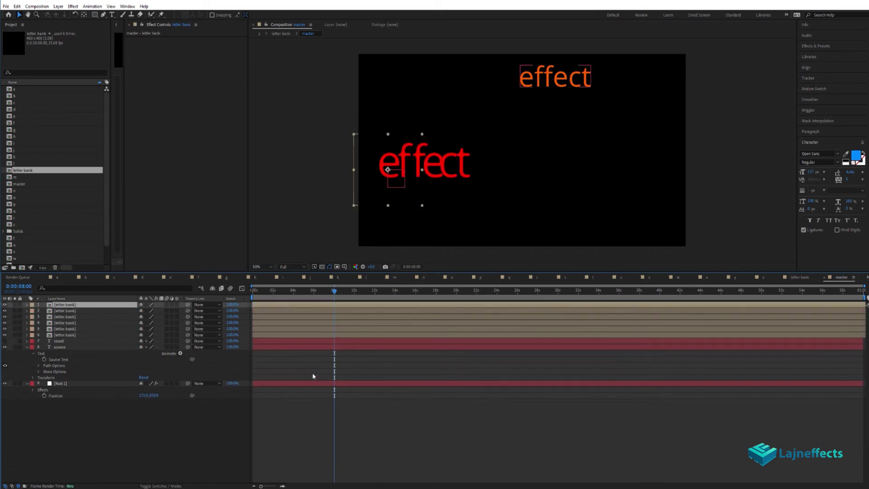
left_click(306, 420)
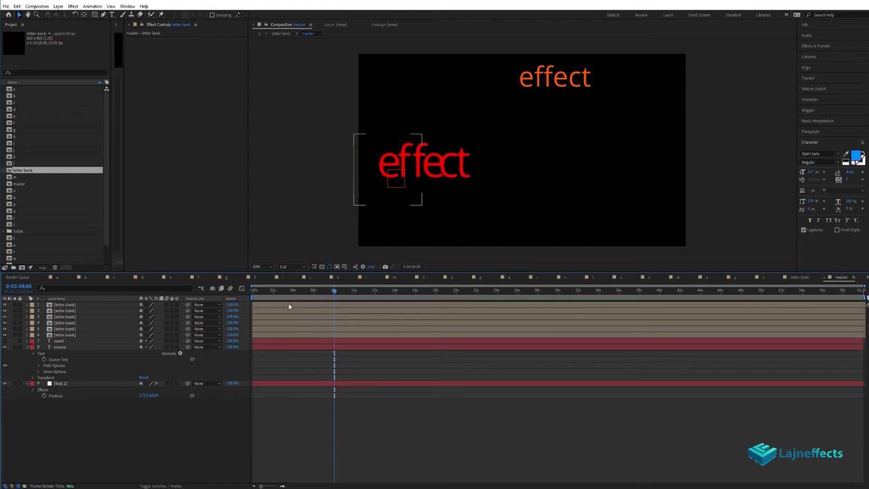
left_click(278, 383)
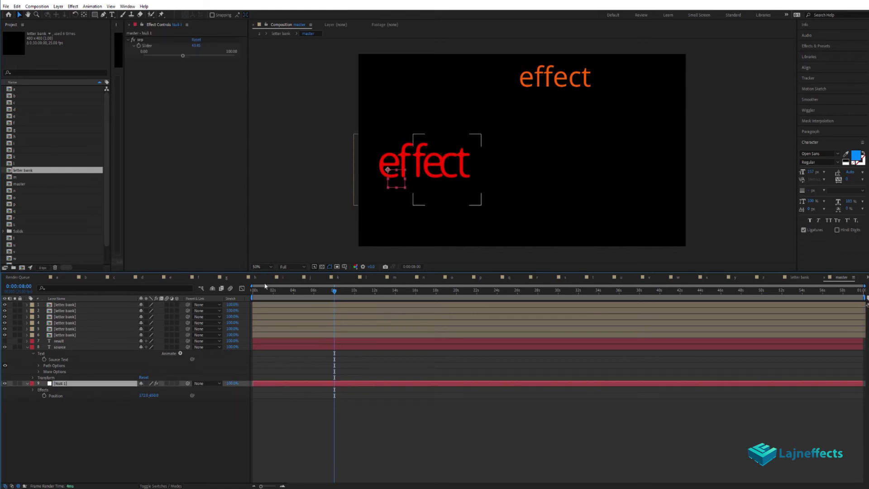
left_click_drag(188, 58, 219, 56)
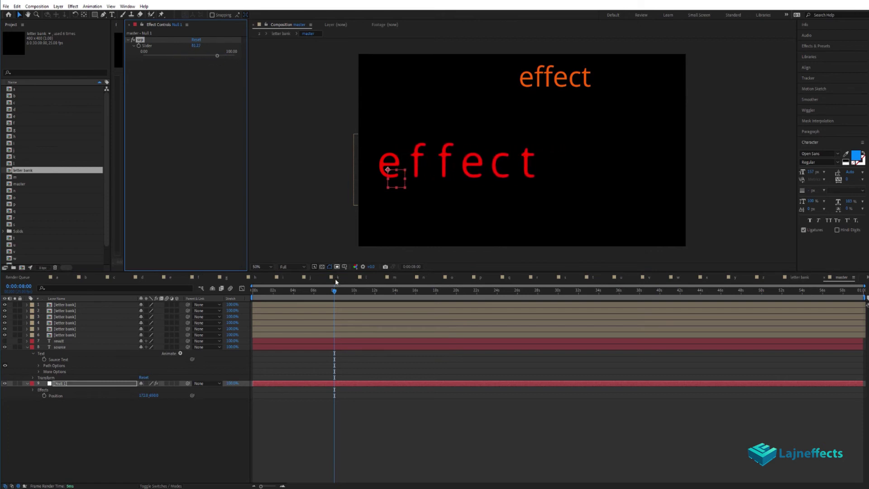
left_click(310, 401)
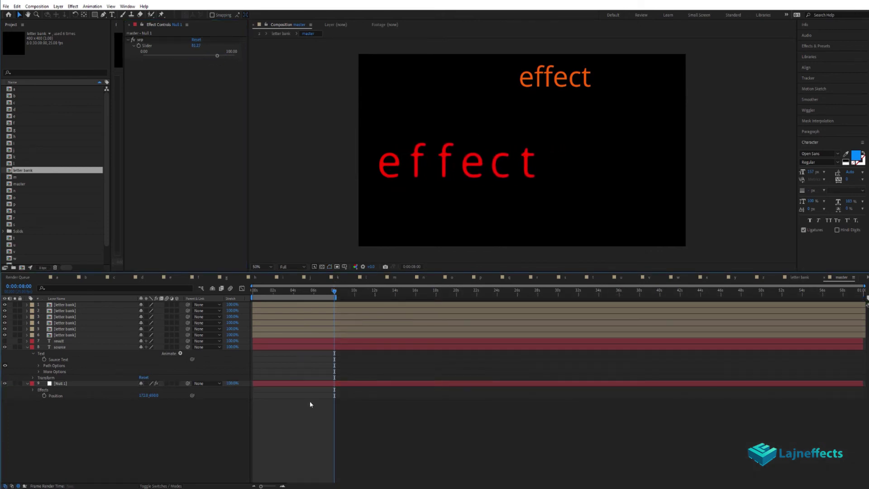
key("space")
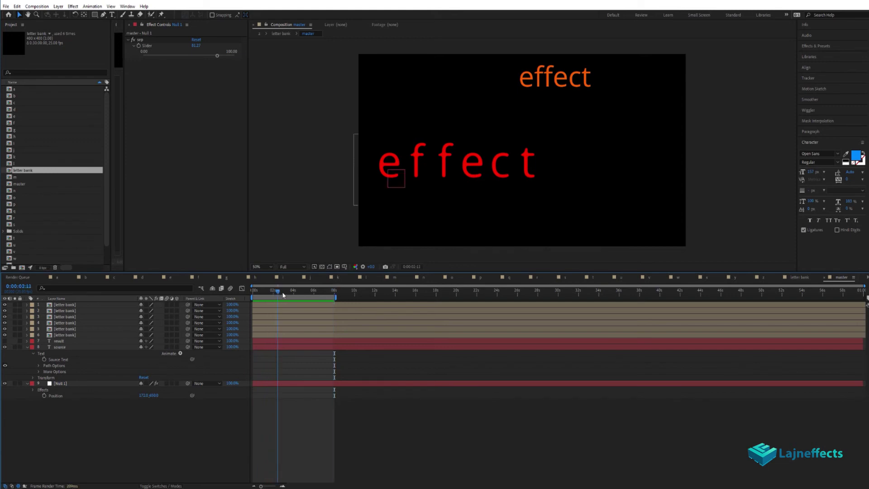
key("space")
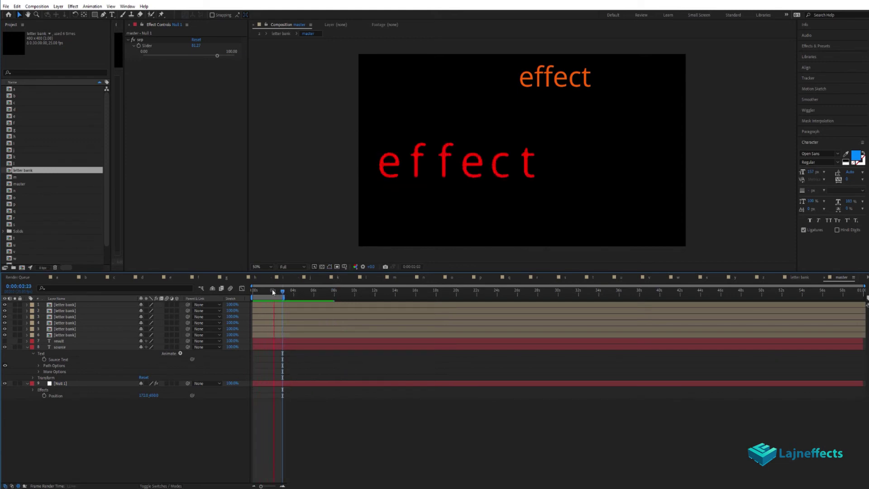
left_click_drag(254, 290, 266, 309)
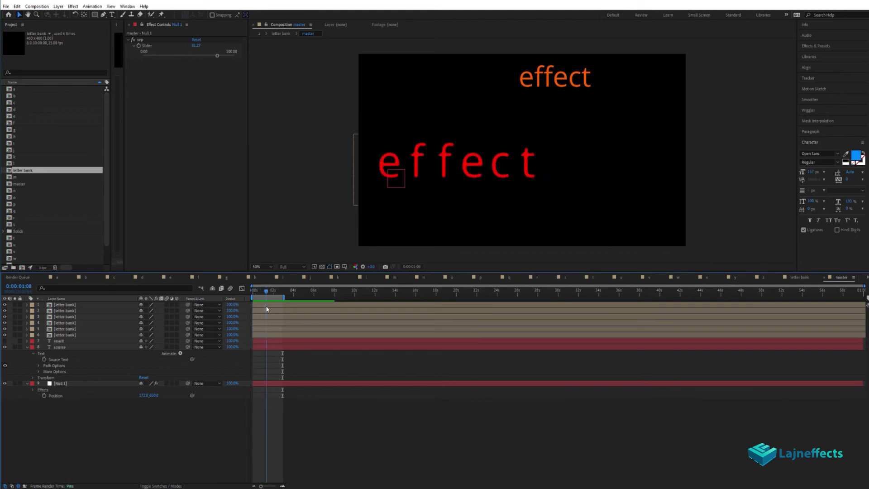
Add a Slider Control to Null 1 and rename it 'delay'
left_click(99, 384)
right_click(159, 129)
mouse_move(218, 221)
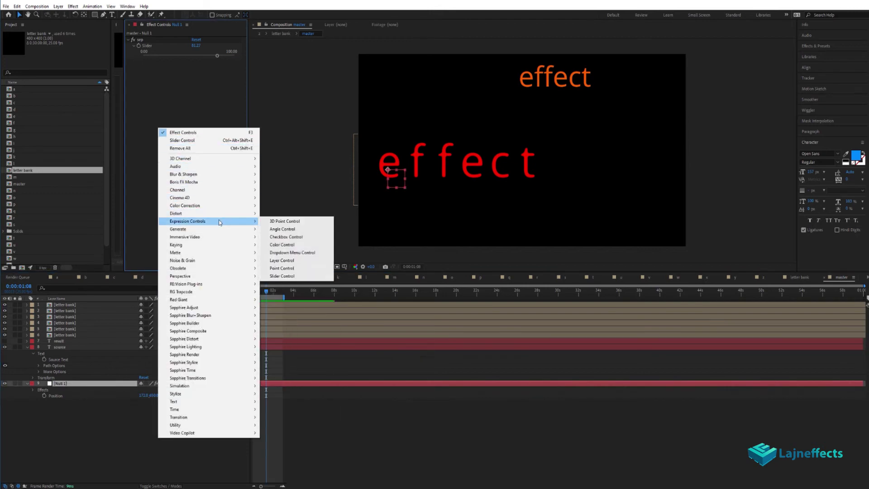
left_click(282, 276)
key("Return")
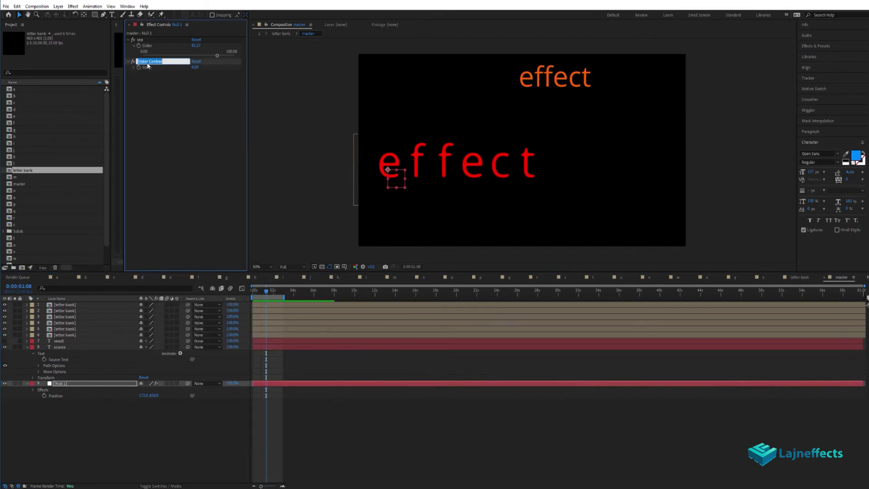
type("delay")
key("Return")
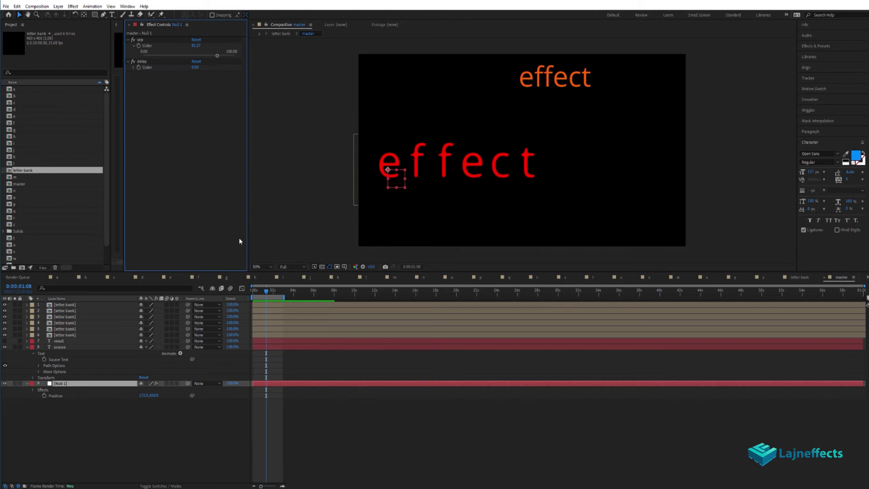
Delete letter bank layers 1–5 and reveal the remaining layer's expressions
left_click(68, 304)
left_click(70, 329, "shift")
key("Delete")
left_click(64, 305)
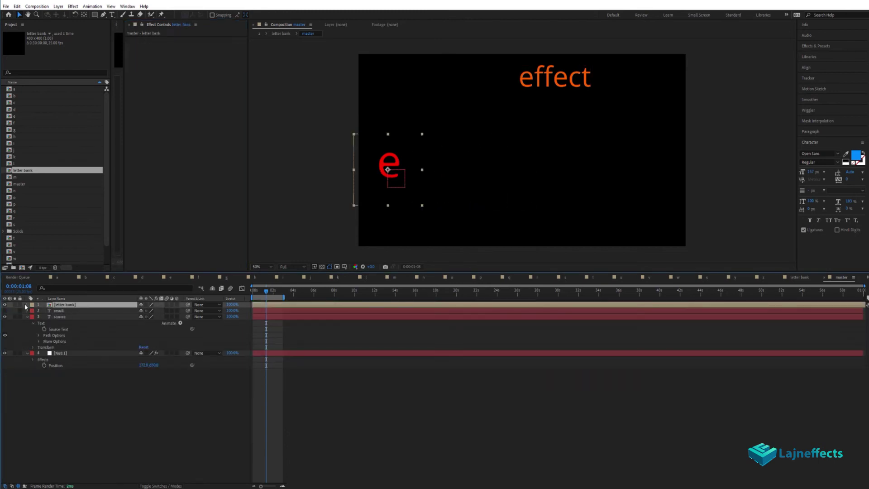
left_click(25, 305)
Enter the letter bank precomp and check its letter frames near 0:01:51:16
double_click(306, 305)
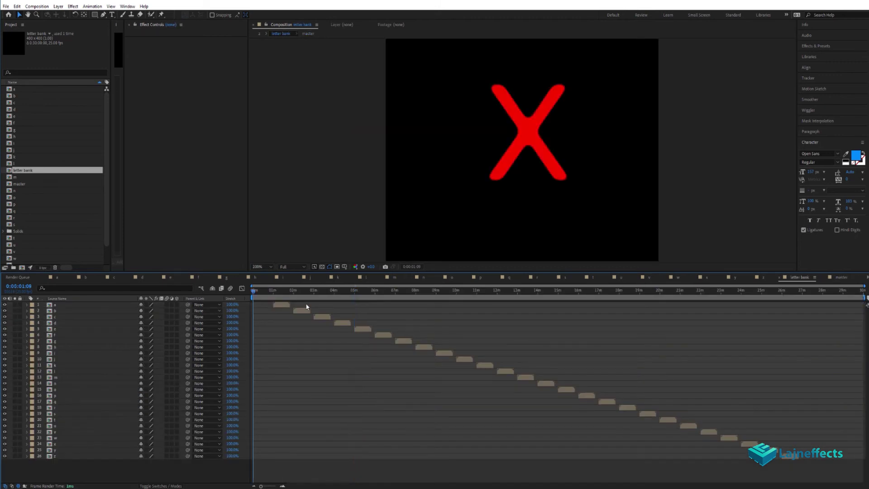
left_click(290, 290)
scroll(308, 308, "up", 5)
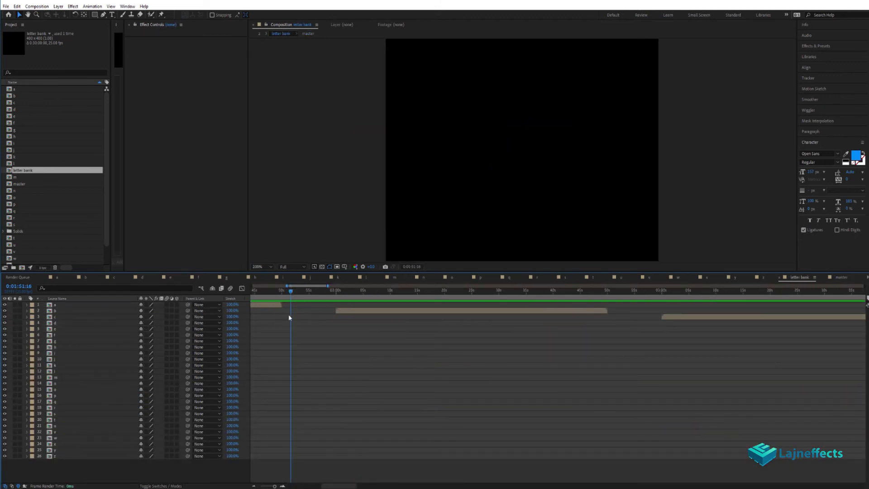
left_click_drag(306, 290, 324, 290)
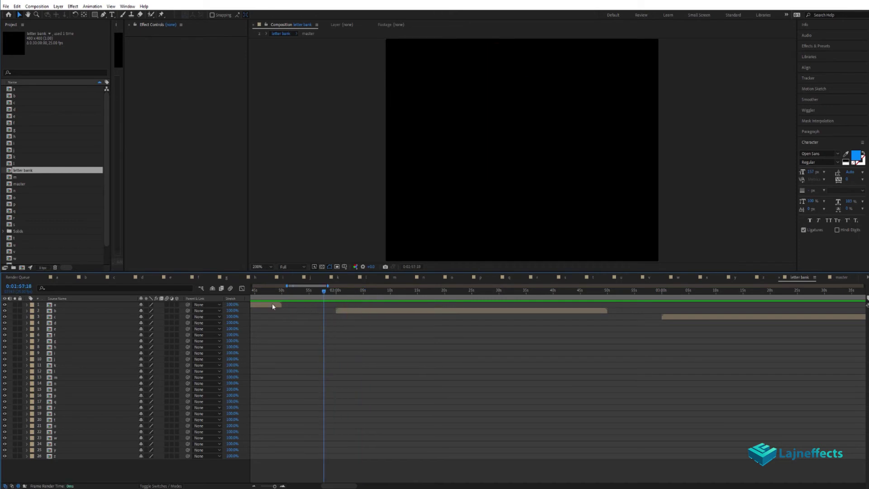
Back in the master composition, open the letter bank's Time Remap expression for editing
left_click(841, 277)
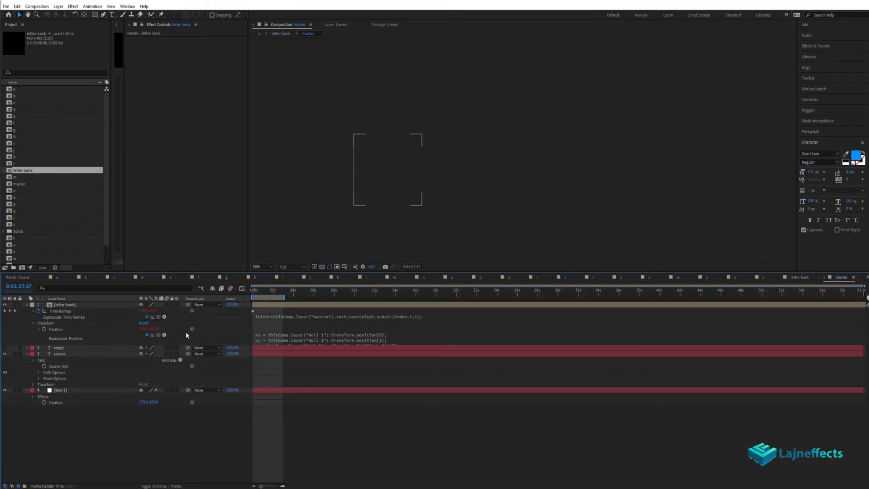
left_click(301, 319)
left_click(433, 373)
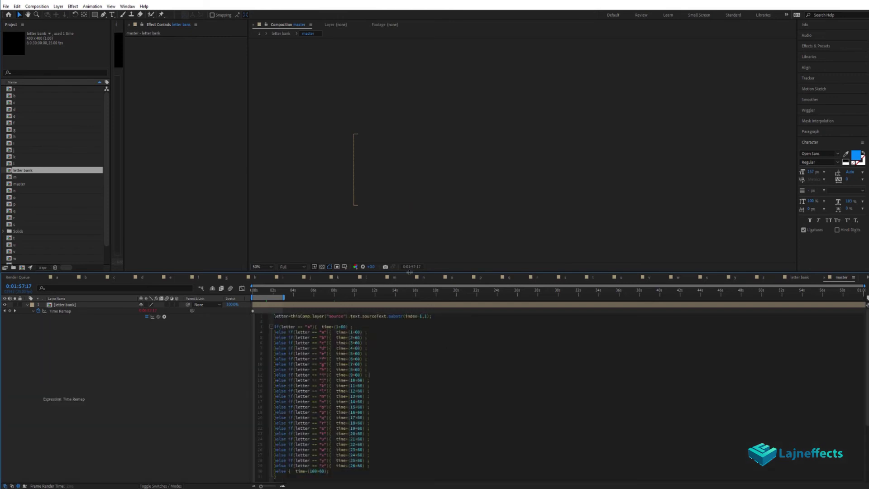
left_click_drag(409, 272, 294, 218)
Add a 'delay=' line pick-whipped to Null 1's delay slider divided by 100, then begin a delay*index term
left_click(278, 242)
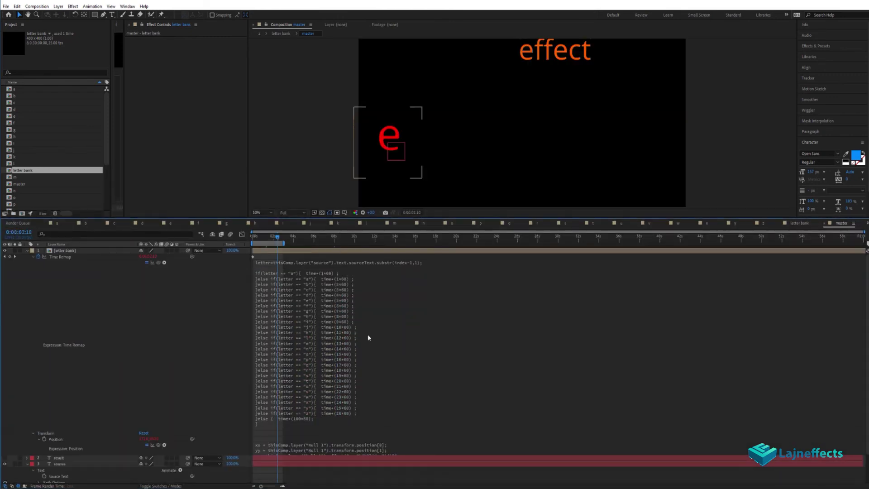
left_click(26, 464)
left_click(63, 469)
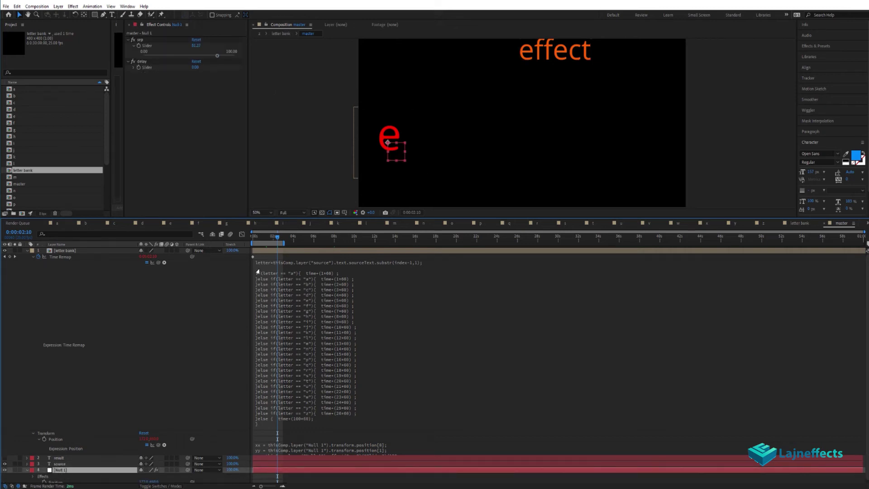
left_click(279, 271)
left_click(279, 271)
type("delay")
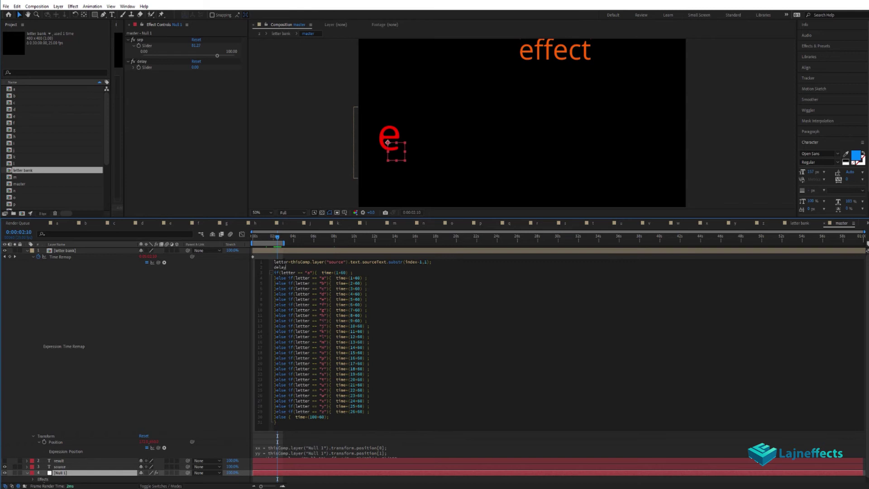
type("=")
left_click_drag(159, 263, 146, 67)
type("/100")
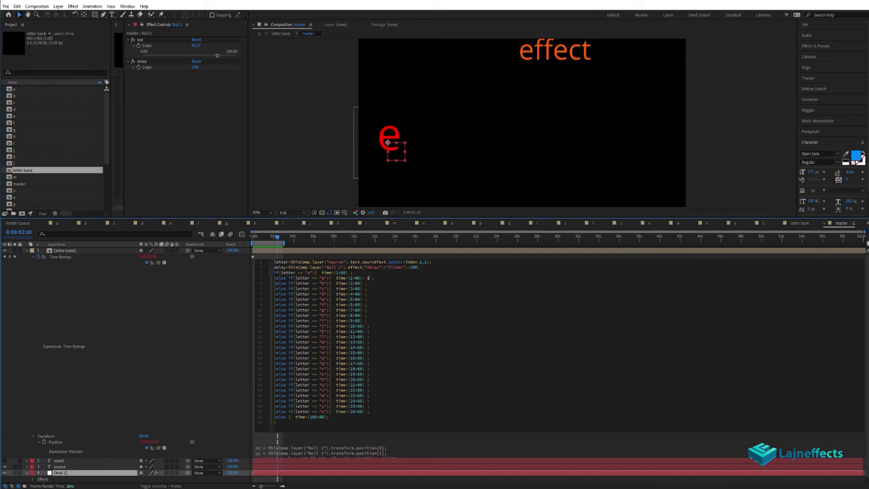
type("elay*index")
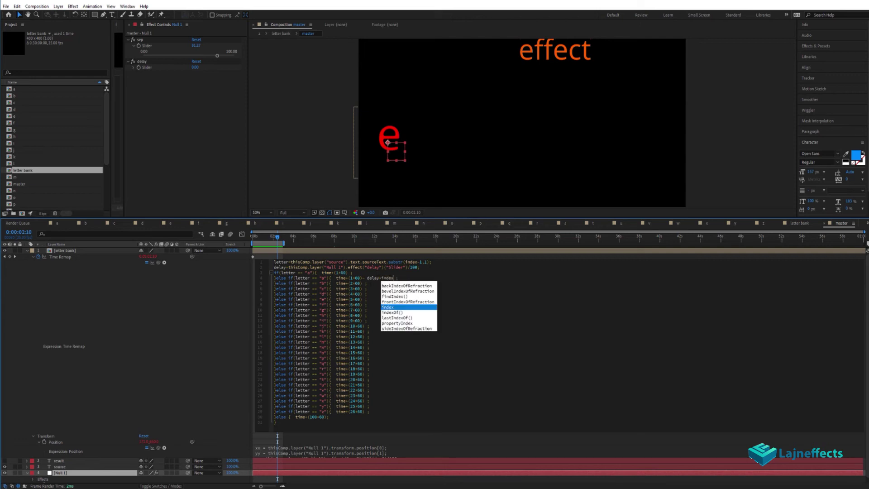
Complete the '- (delay*index)' offset on line 4 and copy it for reuse
key("Escape")
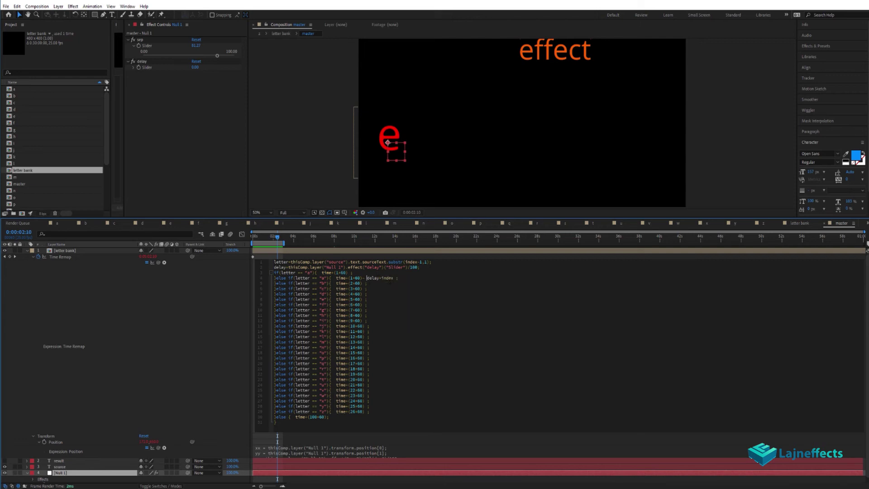
type("(")
key("BackSpace")
key("ctrl+shift+Right")
key("ctrl+shift+Right")
key("ctrl+shift+Right")
key("ctrl+shift+Right")
key("shift+Left")
key("shift+Left")
key("ctrl+c")
Paste the delay offset after every remaining Time Remap line through z and commit the expression
left_click(362, 283)
key("ctrl+v")
left_click(362, 289)
key("ctrl+v")
left_click(362, 294)
key("ctrl+v")
key("ctrl+v")
left_click(362, 304)
key("ctrl+v")
left_click(362, 310)
key("ctrl+v")
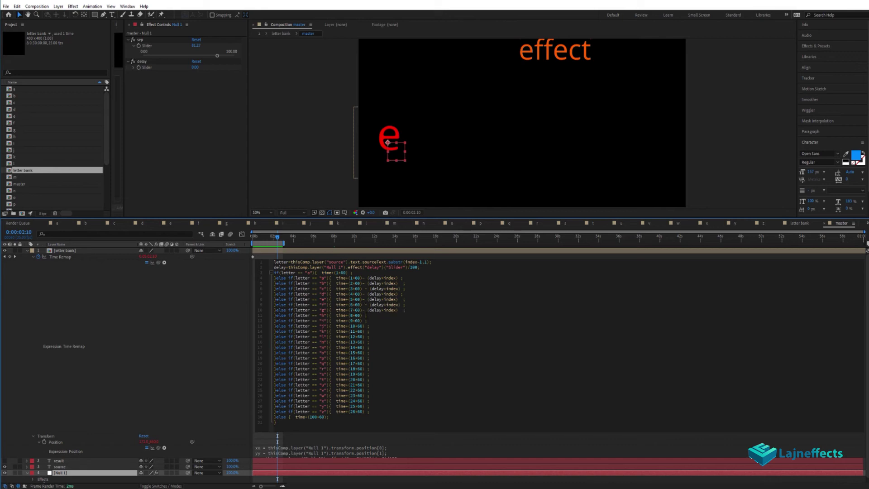
left_click(362, 316)
key("ctrl+v")
left_click(362, 321)
key("ctrl+v")
left_click(364, 326)
key("ctrl+v")
left_click(367, 331)
key("ctrl+v")
left_click(368, 336)
key("ctrl+v")
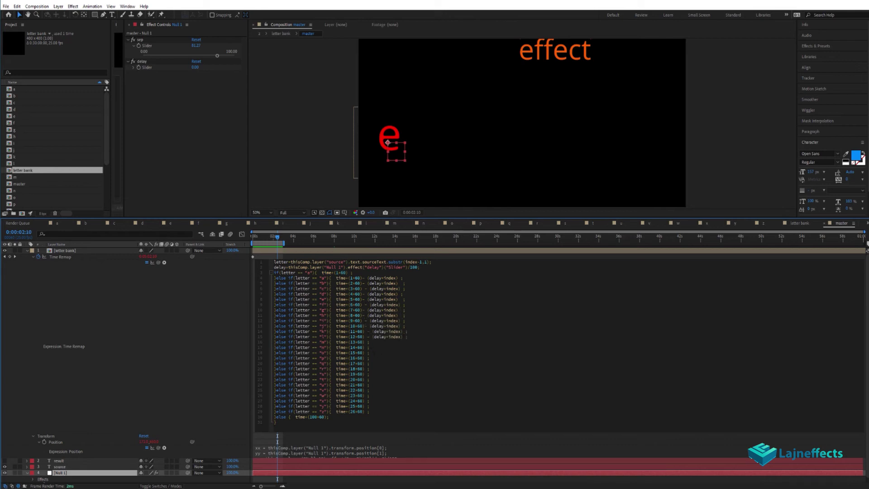
left_click(368, 342)
key("ctrl+v")
left_click(367, 347)
key("ctrl+v")
left_click(367, 352)
key("ctrl+v")
left_click(367, 358)
key("ctrl+v")
key("ctrl+v")
left_click(368, 369)
key("ctrl+v")
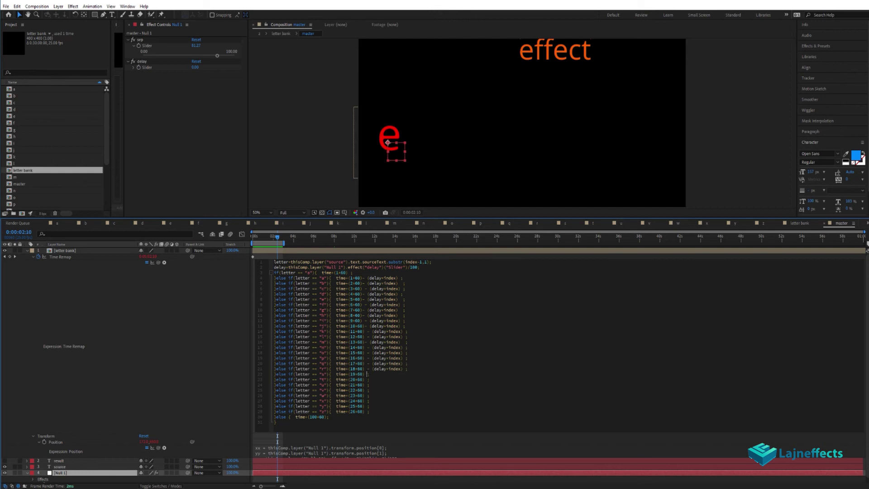
key("ctrl+v")
left_click(367, 379)
key("ctrl+v")
left_click(368, 385)
key("ctrl+v")
key("ctrl+v")
left_click(368, 396)
key("ctrl+v")
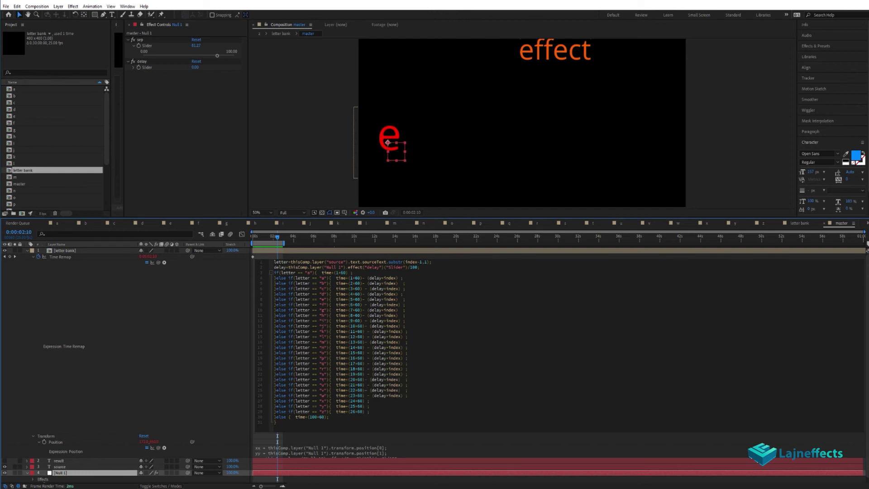
left_click(368, 401)
key("ctrl+v")
left_click(367, 406)
key("ctrl+v")
left_click(368, 411)
type("- (delay+index) ;")
left_click(237, 417)
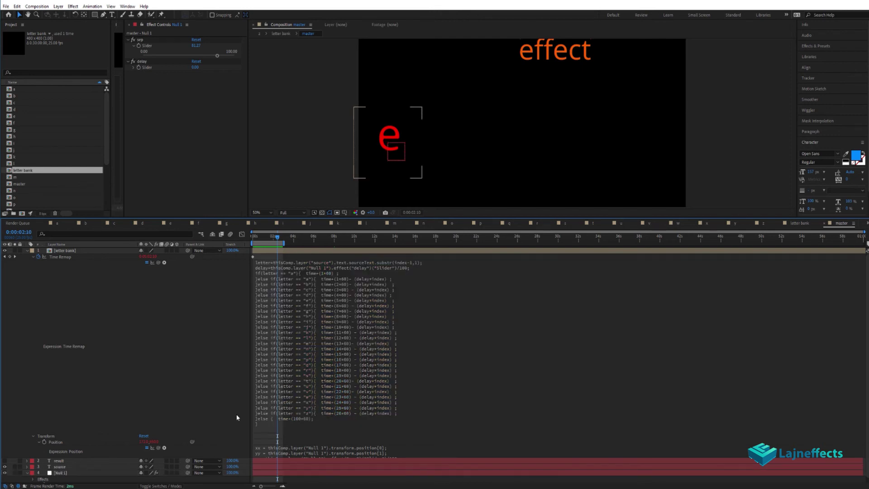
Duplicate the letter bank into six copies and play the letter reveal from the start
left_click(27, 250)
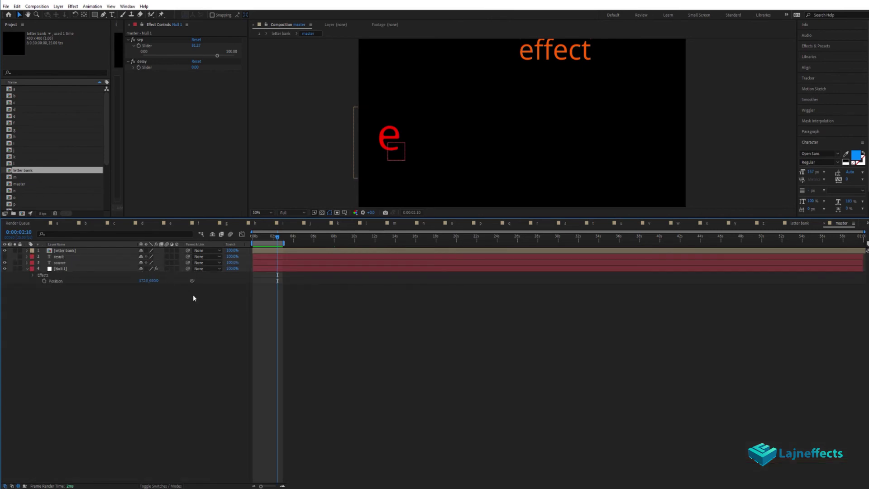
left_click(265, 252)
key("ctrl+d")
key("ctrl+d")
key("ctrl+d")
key("ctrl+d")
key("ctrl+d")
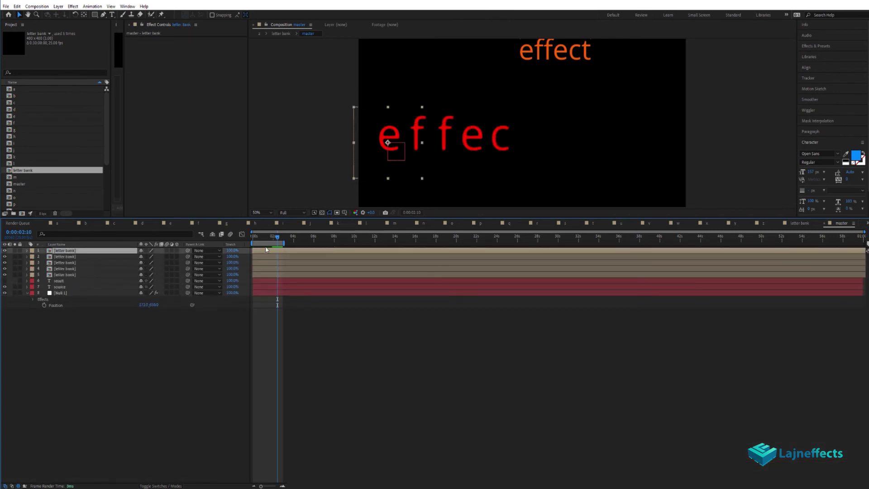
left_click(223, 333)
left_click(260, 299)
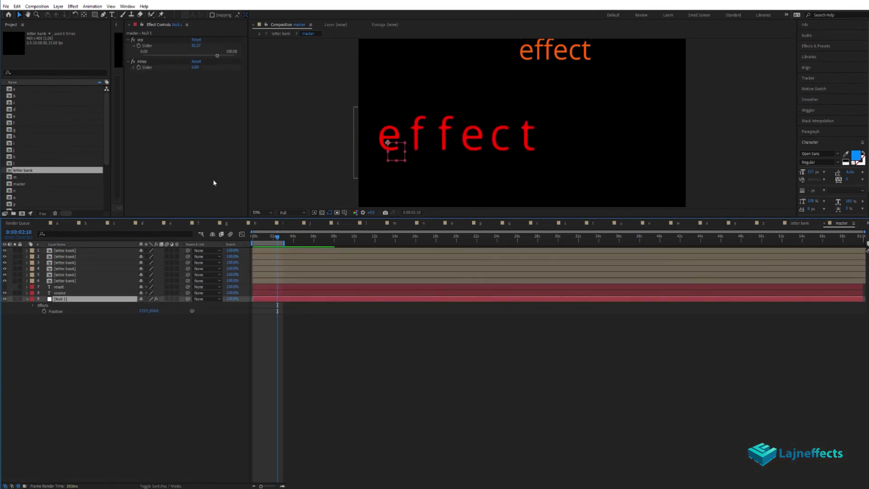
left_click(256, 238)
key("space")
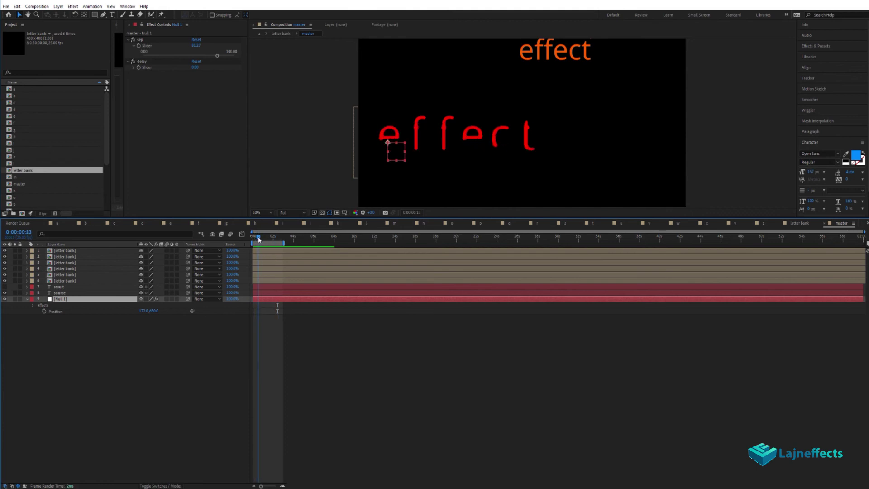
Raise Null 1's delay slider to 23.22, check the word at 0:00:02:21, and enter the letter bank precomp
left_click(133, 67)
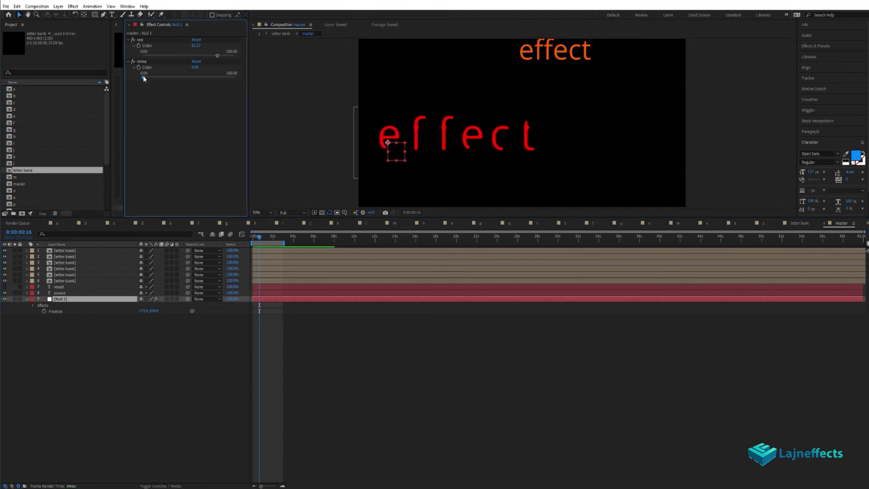
left_click_drag(144, 78, 164, 79)
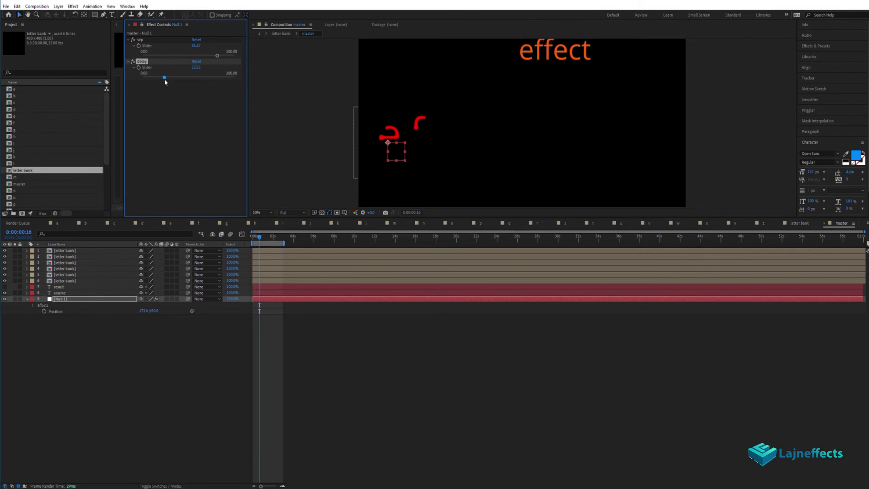
left_click_drag(260, 237, 282, 238)
left_click(314, 351)
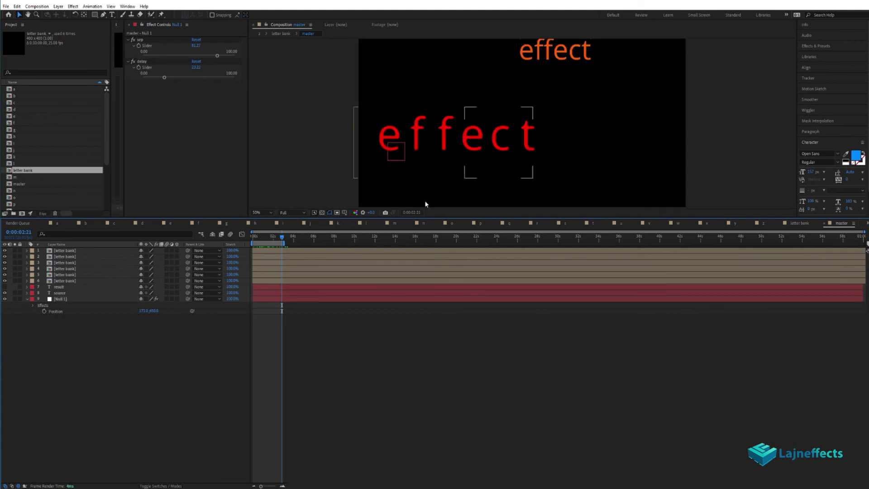
double_click(256, 250)
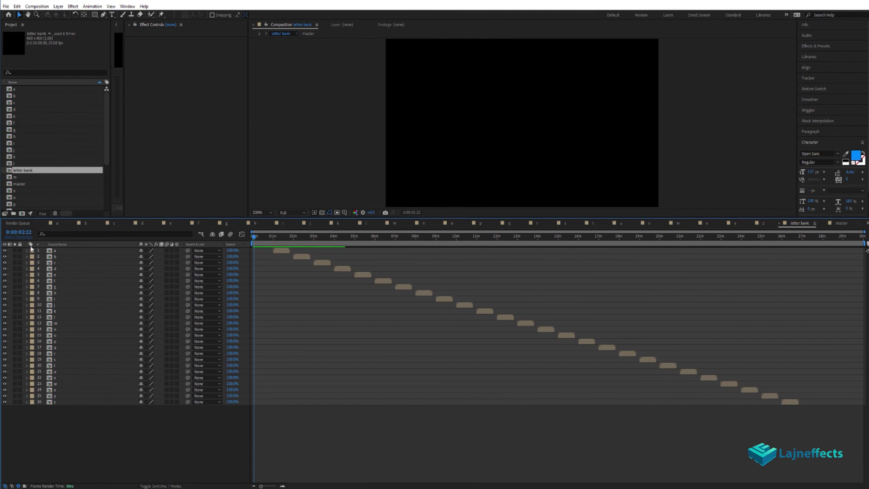
Pre-compose all 26 letter layers a–z into a new composition named 'letters'
left_click(59, 250)
left_click(58, 402, "shift")
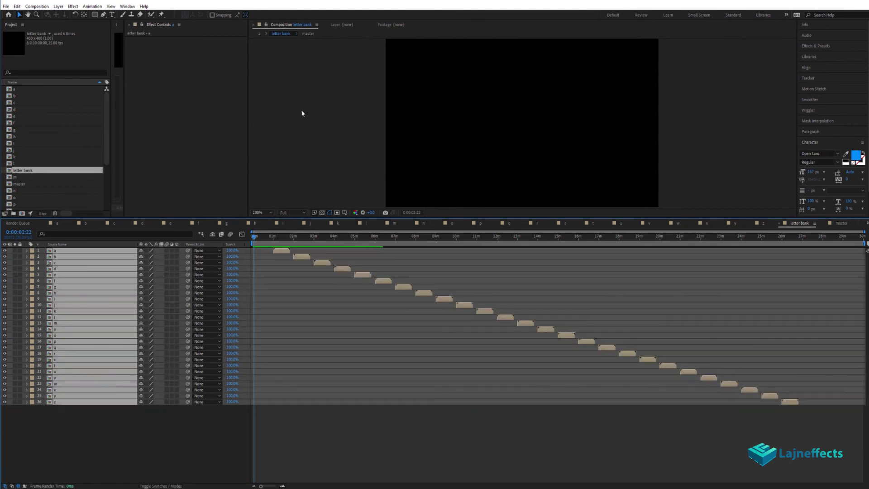
left_click(58, 6)
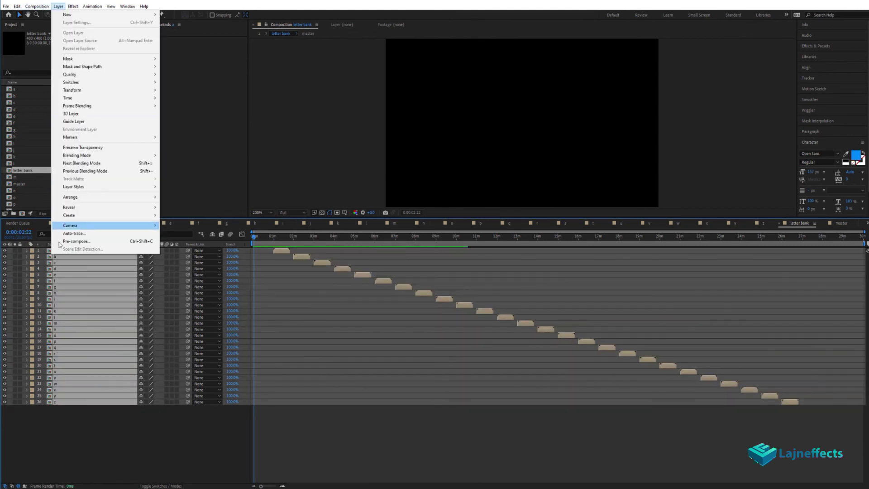
left_click(113, 244)
type("letters")
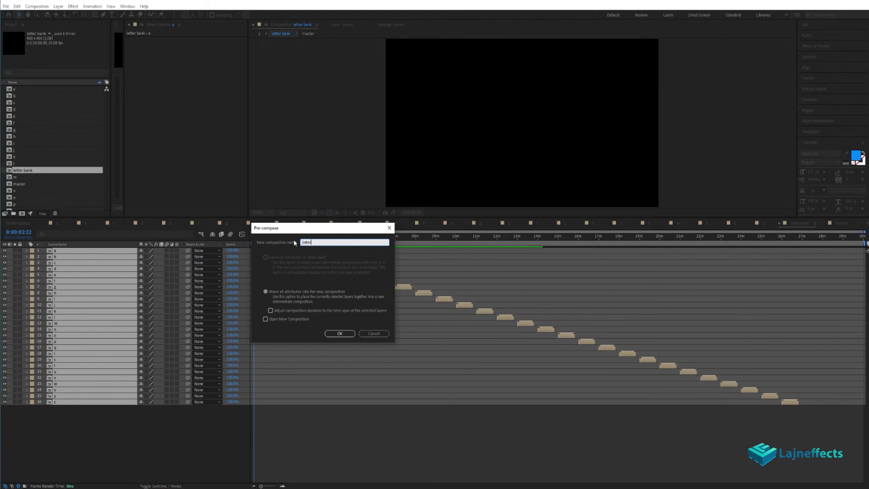
left_click(341, 333)
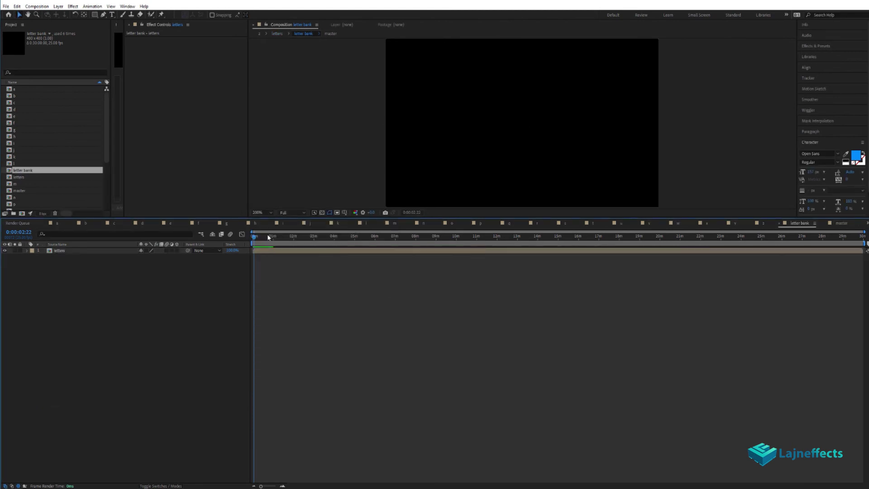
Enlarge the viewer and select the letters layer at the one-minute frame where the a is fully drawn
left_click_drag(254, 236, 281, 235)
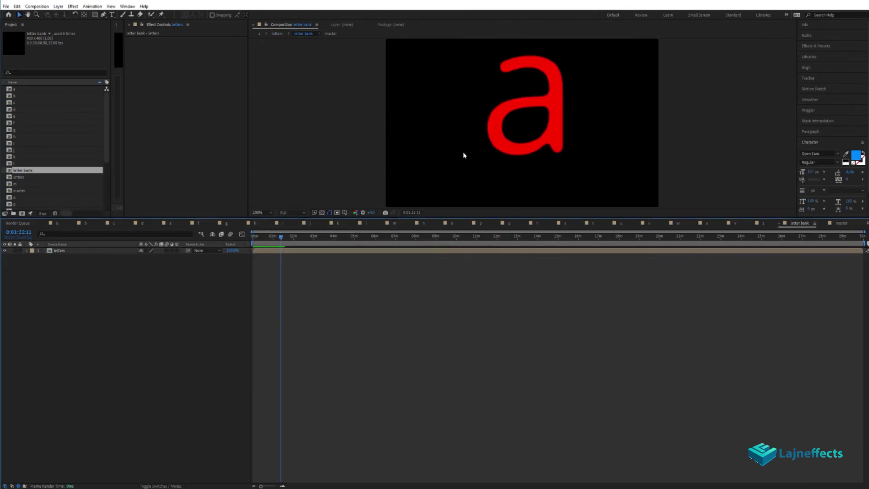
scroll(528, 129, "up", 2)
left_click_drag(496, 219, 500, 353)
left_click(284, 387)
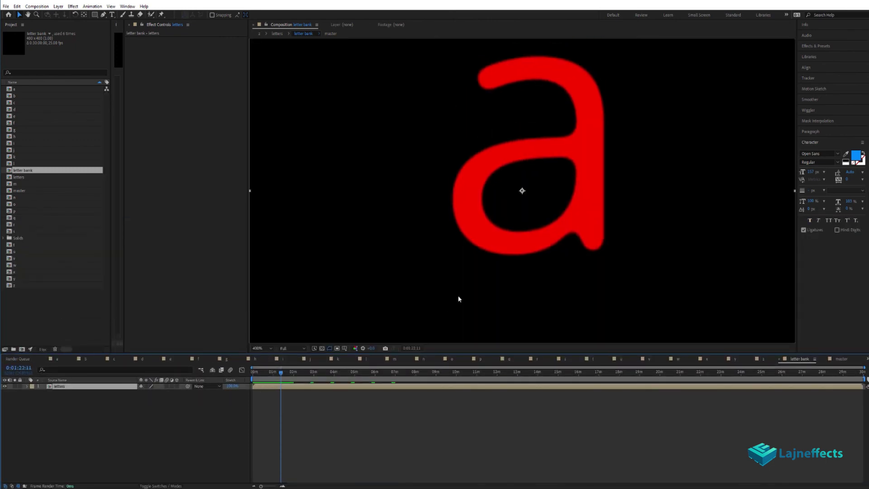
scroll(320, 391, "up", 5)
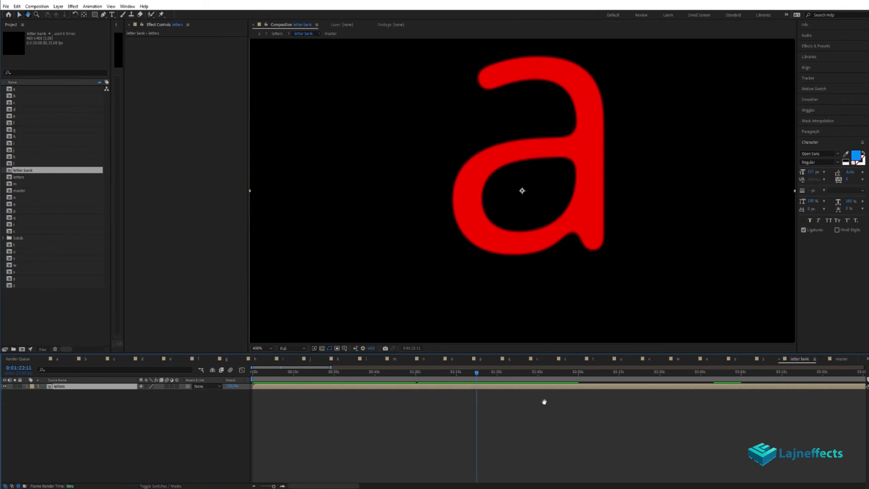
left_click(417, 372)
left_click_drag(416, 375, 417, 374)
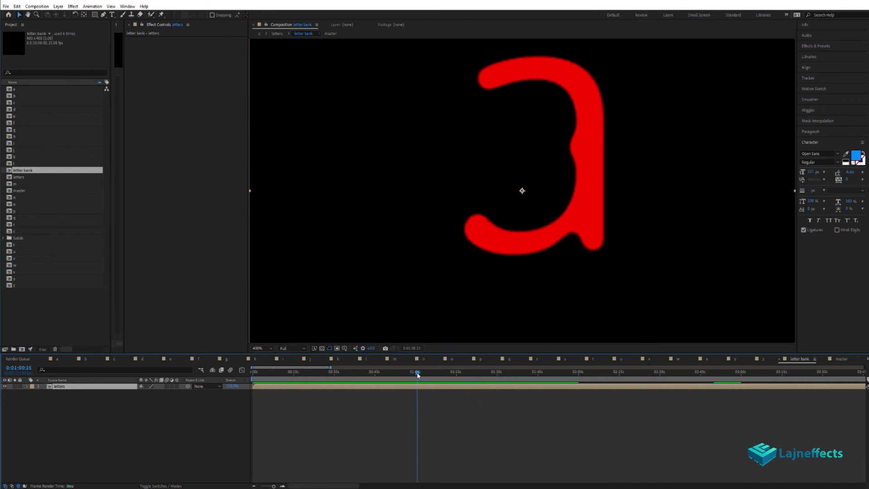
left_click(403, 414)
left_click(409, 386)
Duplicate the letters layer and fill the top copy with orange FF6C00 using a Fill effect
key("ctrl+d")
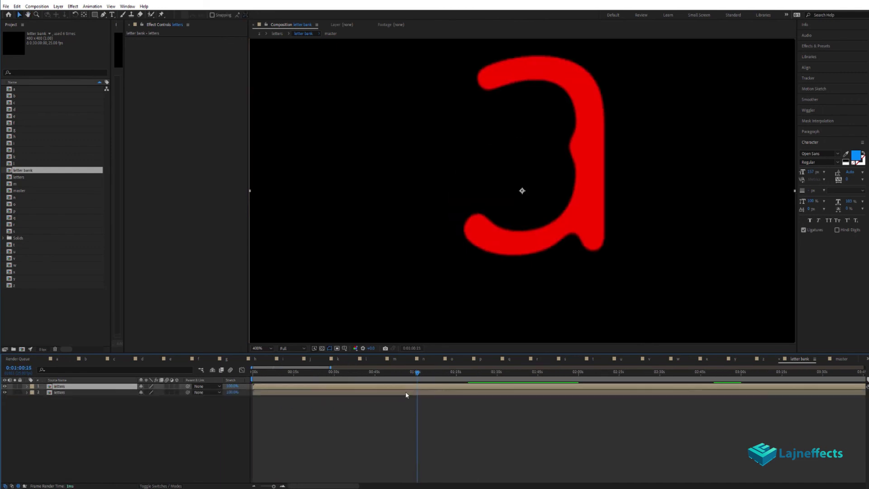
right_click(161, 264)
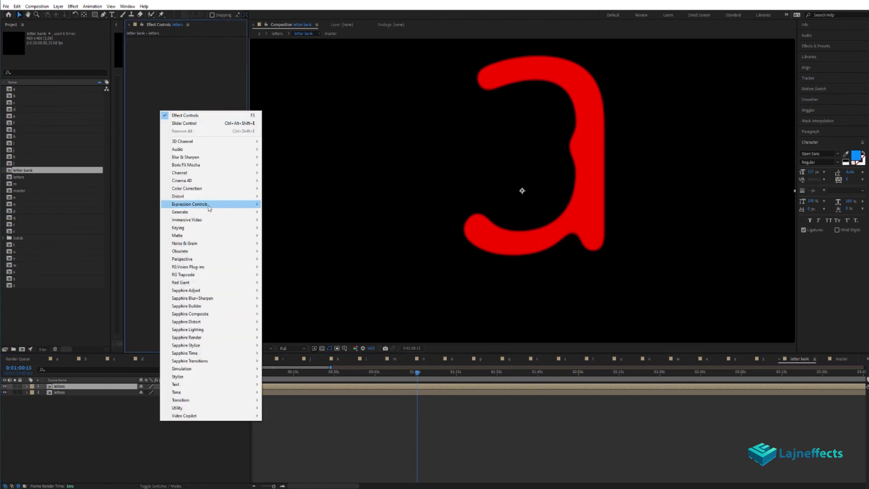
mouse_move(210, 213)
left_click(297, 330)
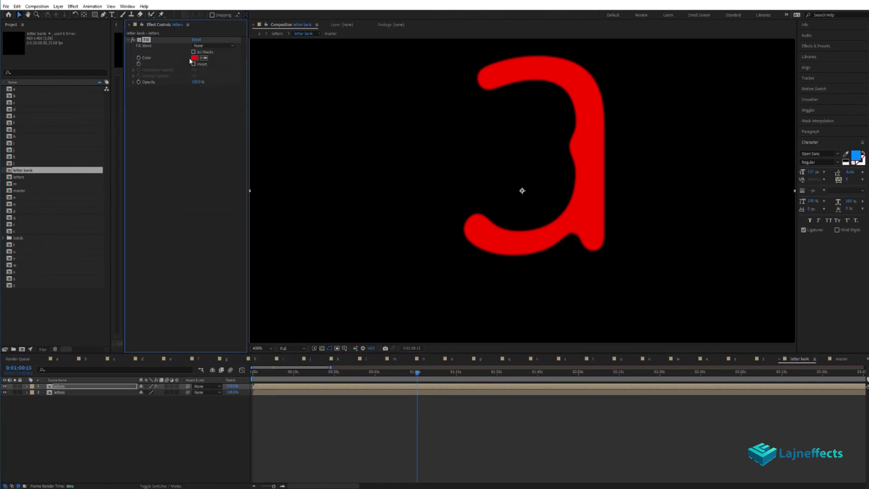
left_click(195, 57)
left_click_drag(194, 377, 158, 369)
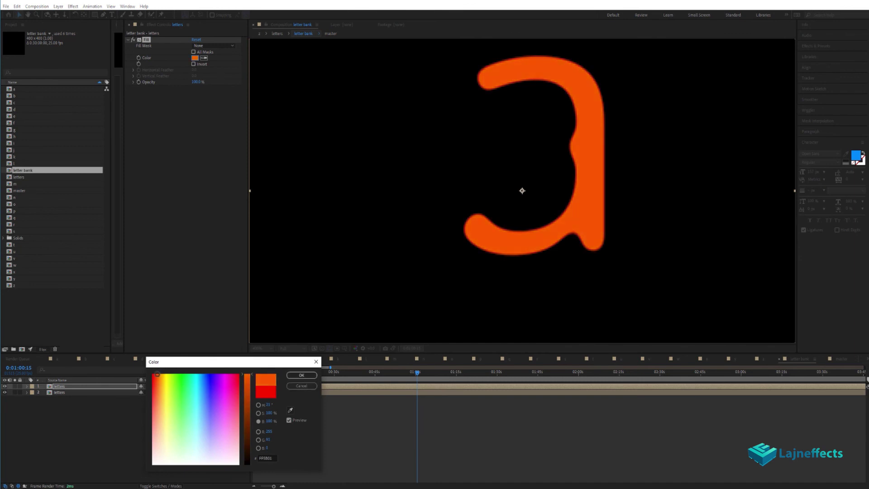
left_click(301, 375)
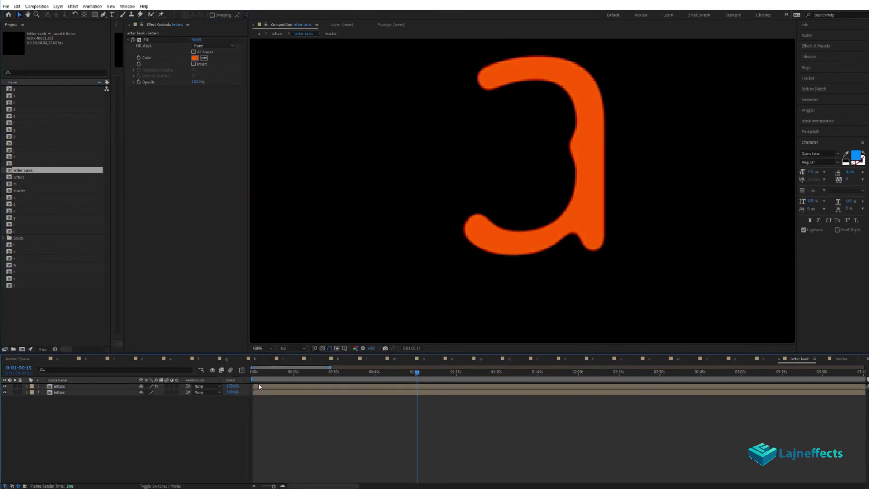
Shift the orange copy slightly later and move it beneath the red copy
mouse_move(259, 386)
left_mouse_down()
mouse_move(273, 374)
mouse_move(419, 374)
mouse_move(401, 373)
mouse_move(412, 375)
left_mouse_up()
scroll(423, 389, "up", 5)
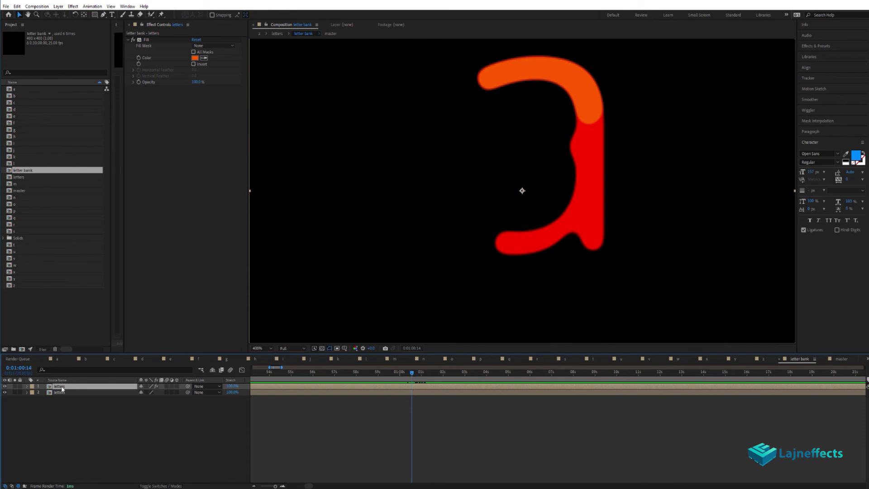
left_click_drag(62, 387, 177, 406)
Stagger the orange and red copies' start times by a few frames, then scrub to the drawing letter
scroll(274, 459, "left", 5)
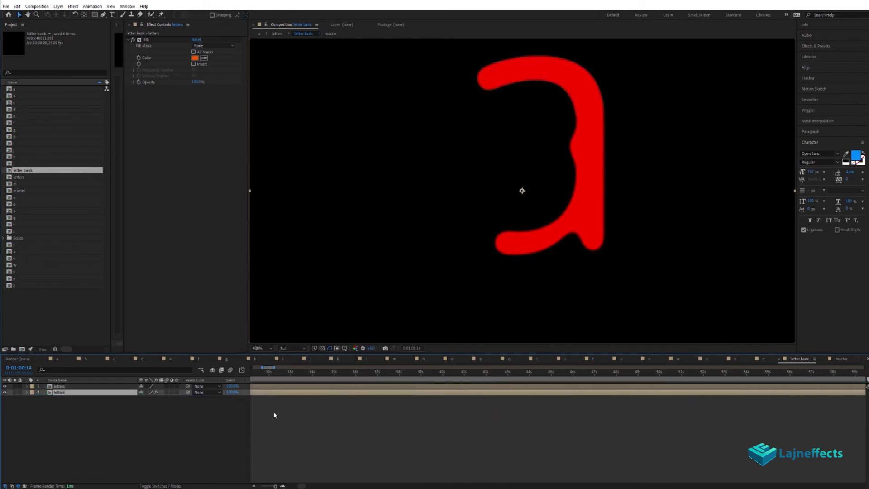
scroll(274, 415, "left", 10)
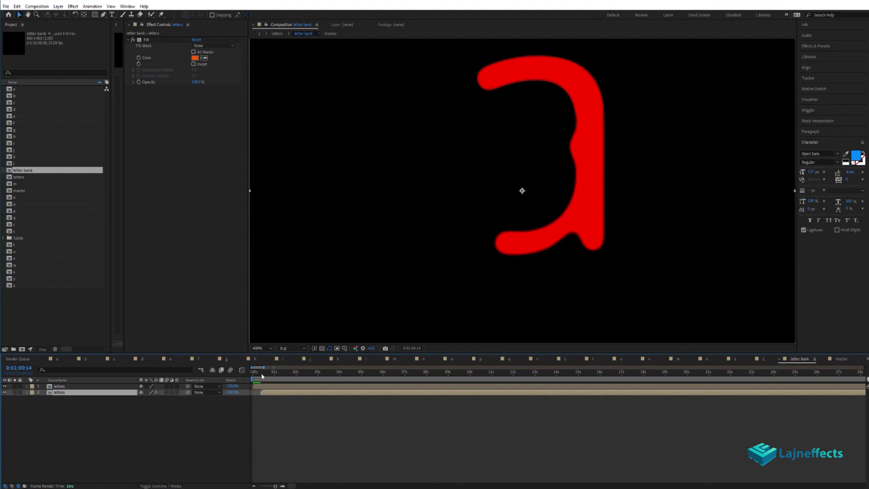
key("Home")
key("equal")
key("equal")
key("equal")
key("equal")
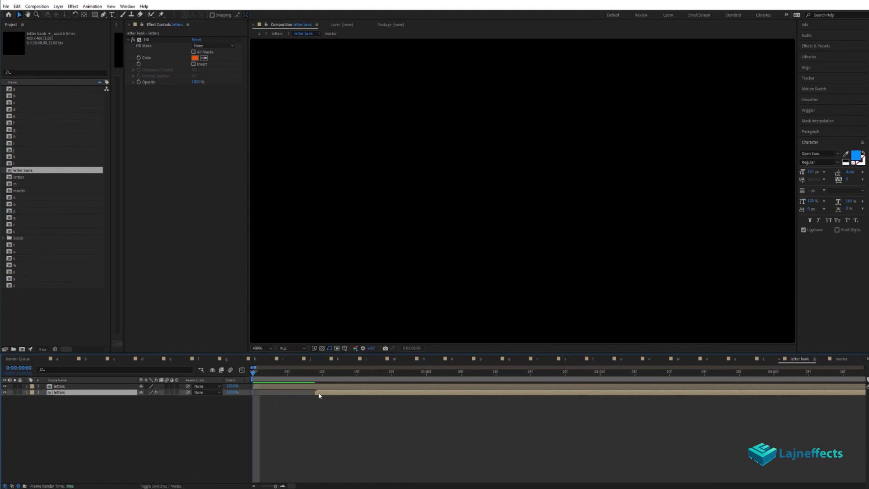
left_click_drag(319, 395, 280, 388)
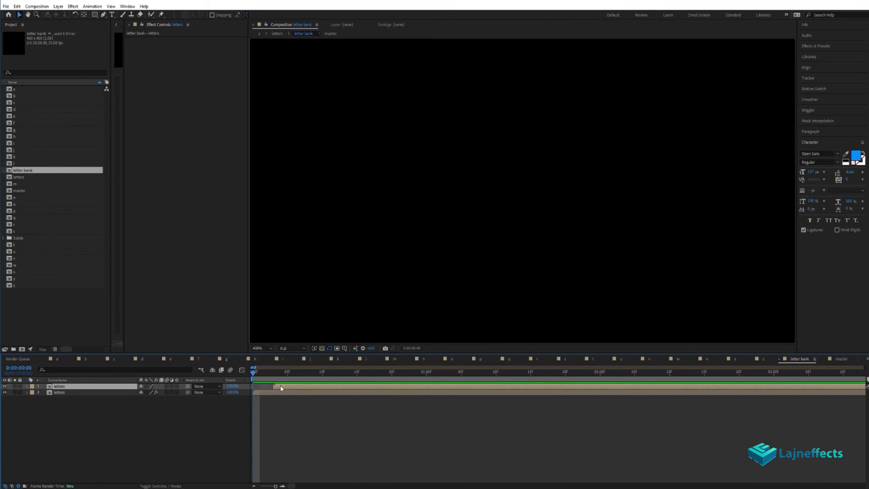
left_click_drag(276, 485, 274, 486)
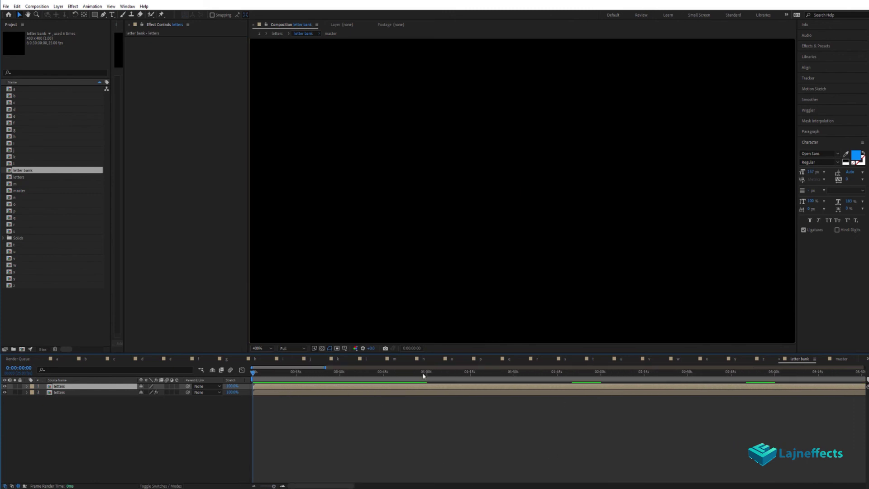
left_click_drag(423, 376, 428, 375)
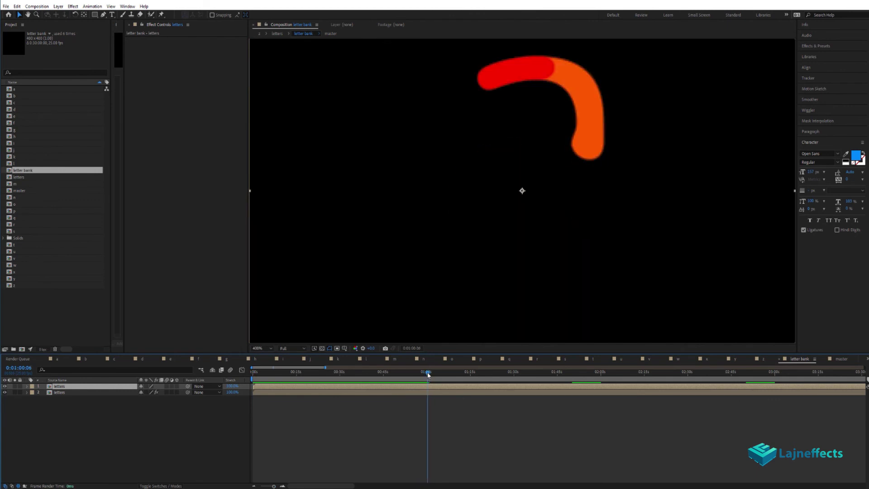
Duplicate the orange letters copy and set the new copy's Fill colour to white
left_click(273, 407)
left_click(272, 393)
key("ctrl+d")
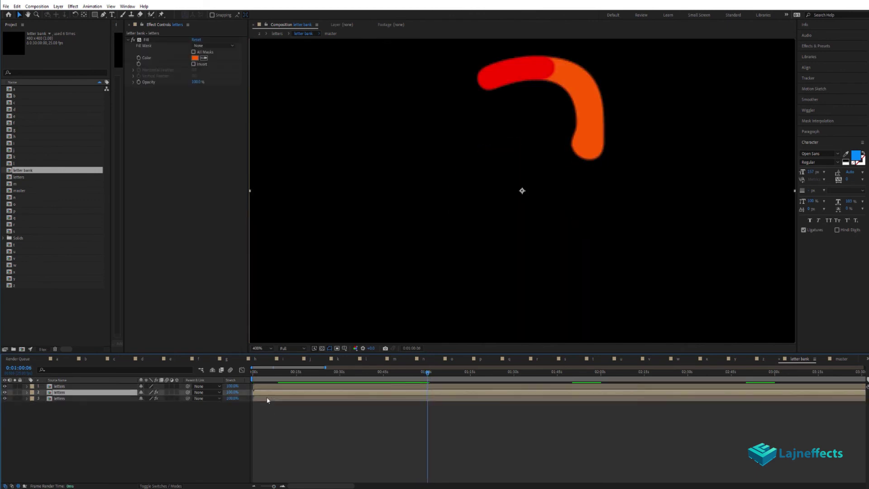
left_click(267, 398)
left_click(195, 58)
left_click(238, 464)
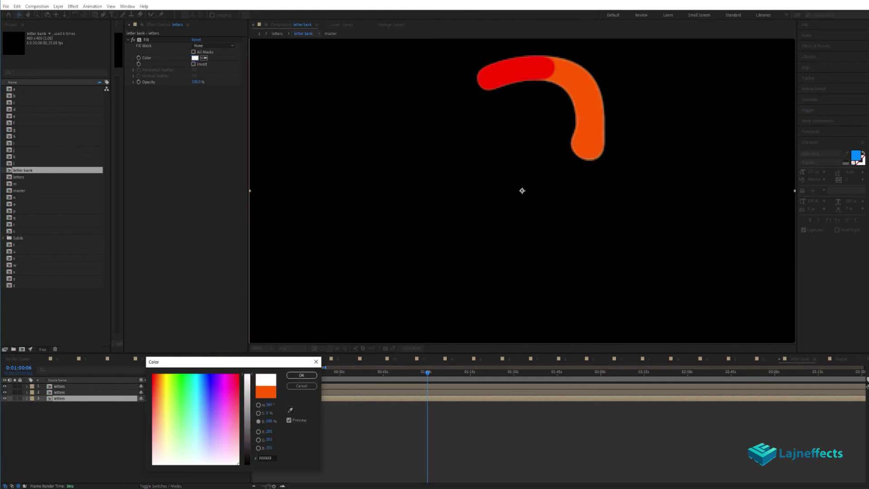
left_click(302, 376)
Delay letters layers 1 and 2 by about 2 frames
key("Home")
scroll(271, 403, "up", 5)
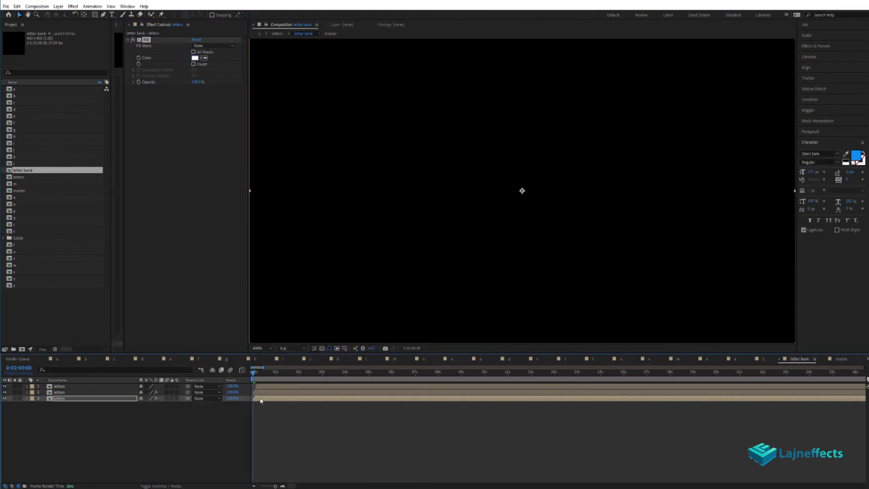
left_click(305, 388)
left_click(277, 393, "ctrl")
left_click_drag(277, 393, 304, 392)
key("ctrl+shift+a")
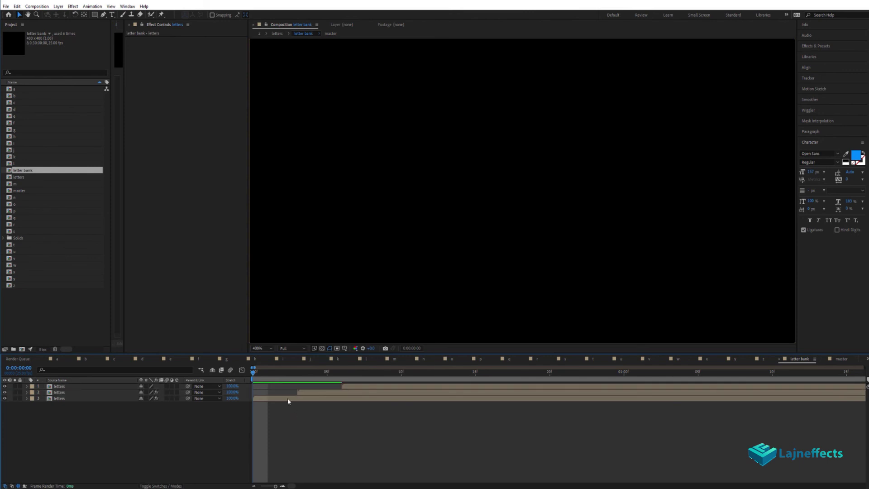
Scrub near the one-minute mark to check the red, orange and white letter stroke
left_click_drag(275, 487, 272, 487)
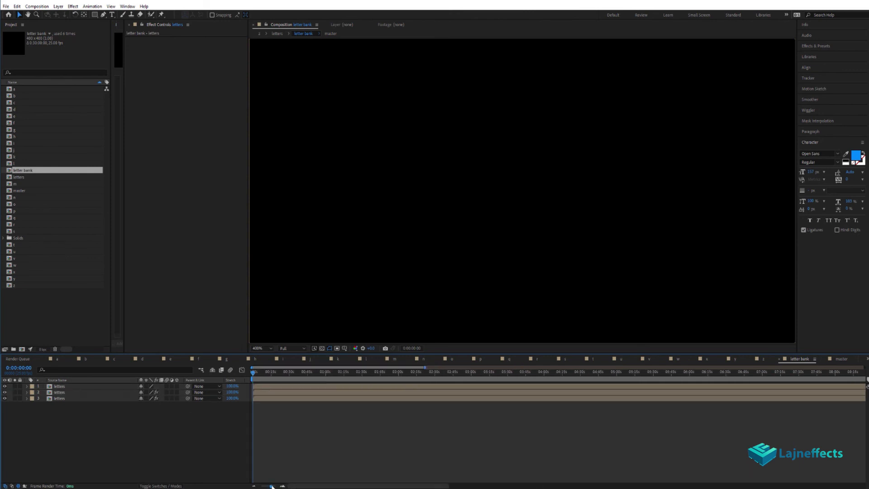
left_click(324, 374)
key("=")
key("=")
key("=")
mouse_move(351, 373)
left_mouse_down()
mouse_move(408, 379)
mouse_move(352, 385)
mouse_move(384, 387)
left_mouse_up()
Switch to the master composition, scrub back to the start and play the 'effect' preview
left_click(841, 359)
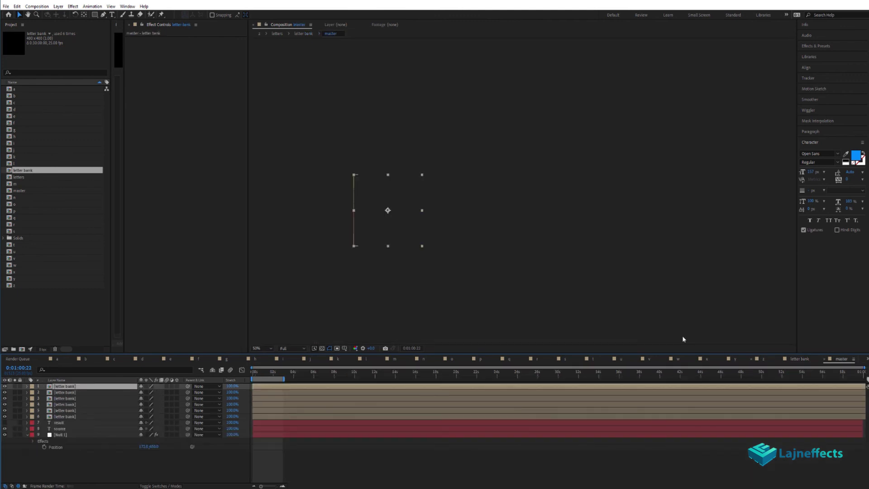
left_click_drag(274, 373, 253, 377)
scroll(452, 238, "up", 2)
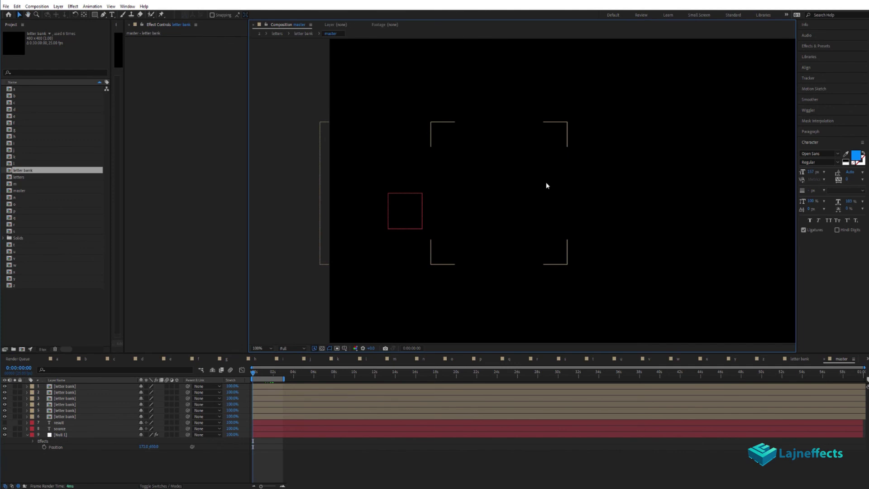
key("space")
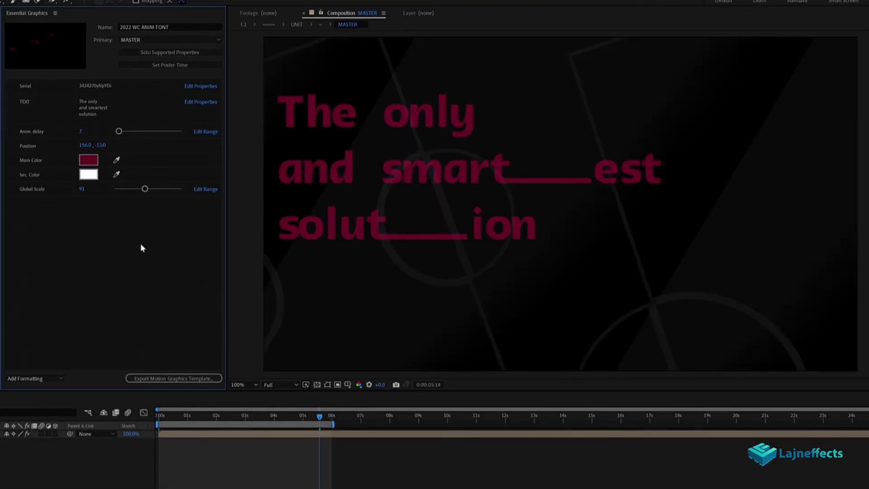
Set the preview resolution to Half and pick a new secondary colour for the template
left_click(281, 384)
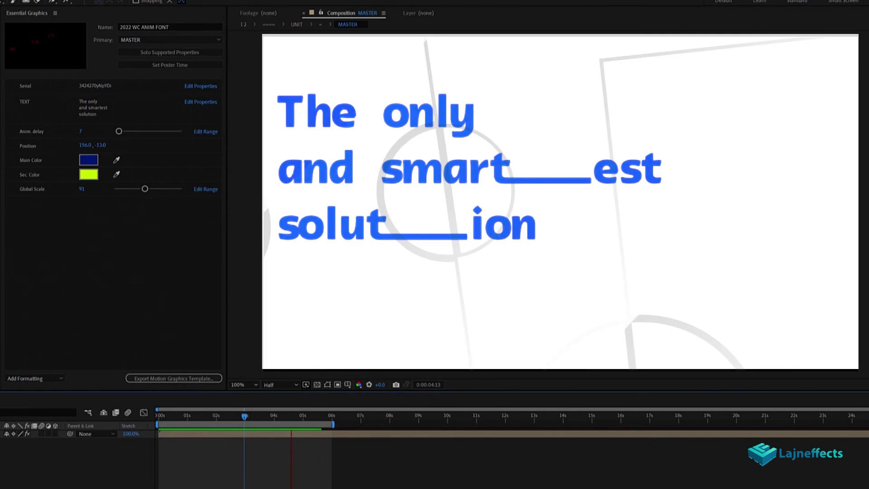
left_click(88, 174)
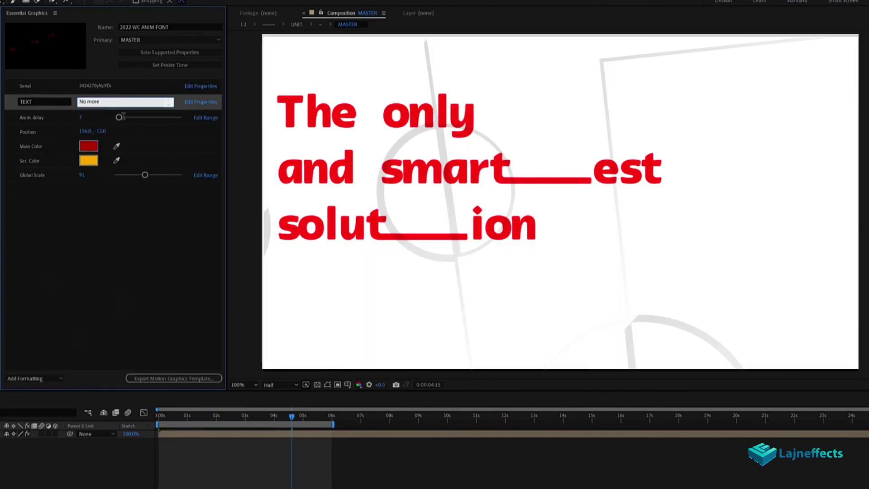